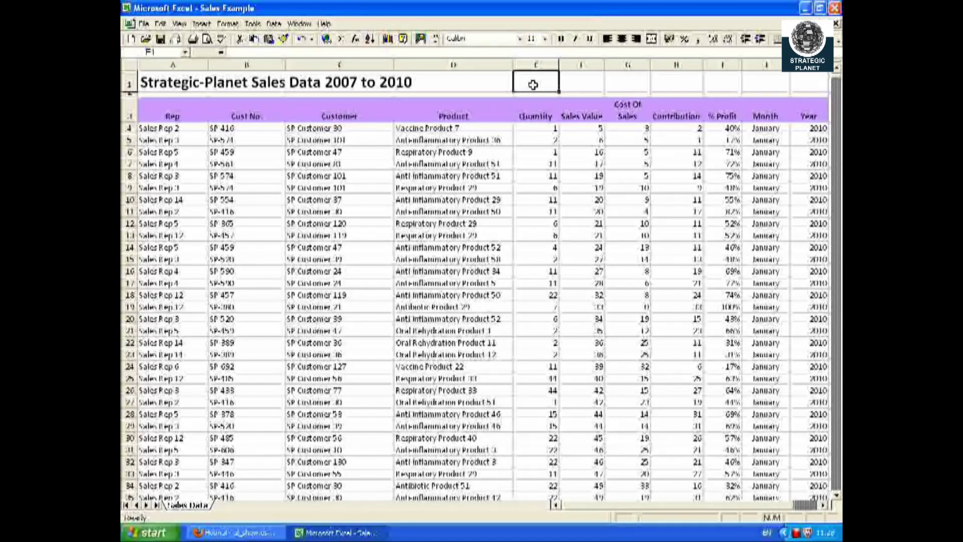
Step: Check how far the sales data extends, then start and cancel a first PivotTable wizard attempt
key("ctrl+End")
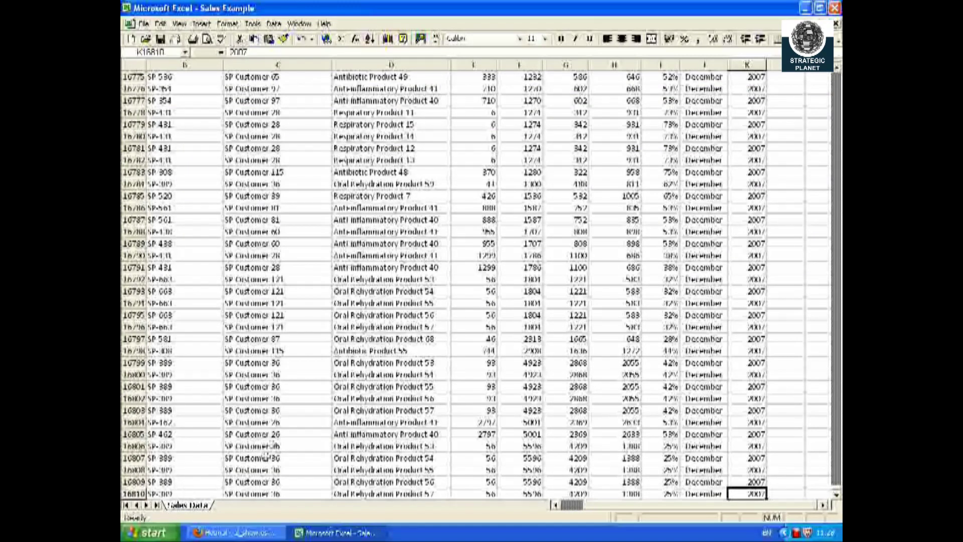
key("ctrl+Home")
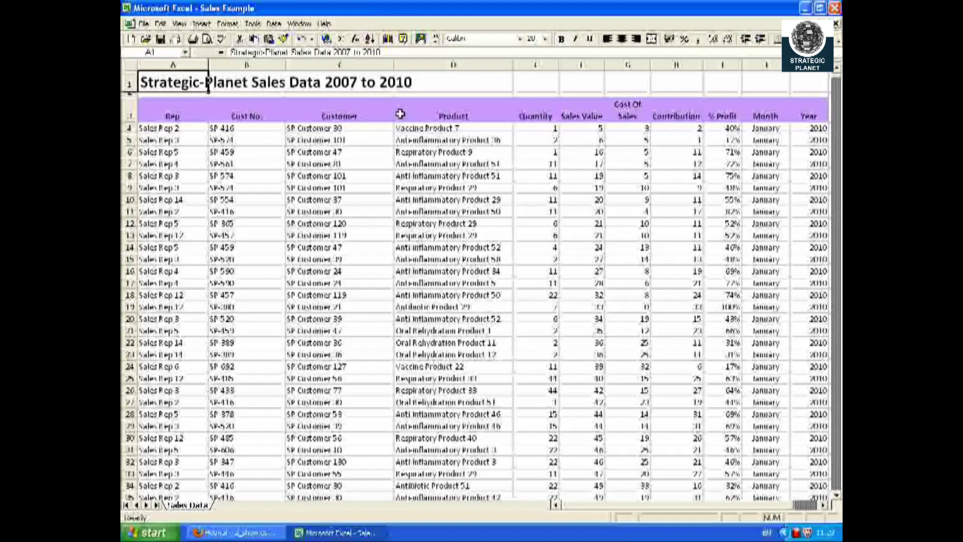
left_click(535, 80)
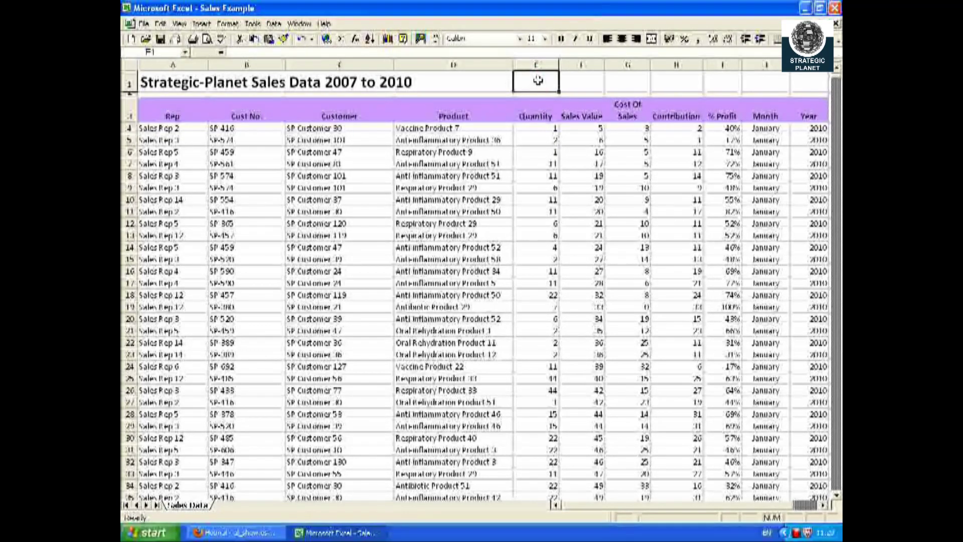
left_click(274, 23)
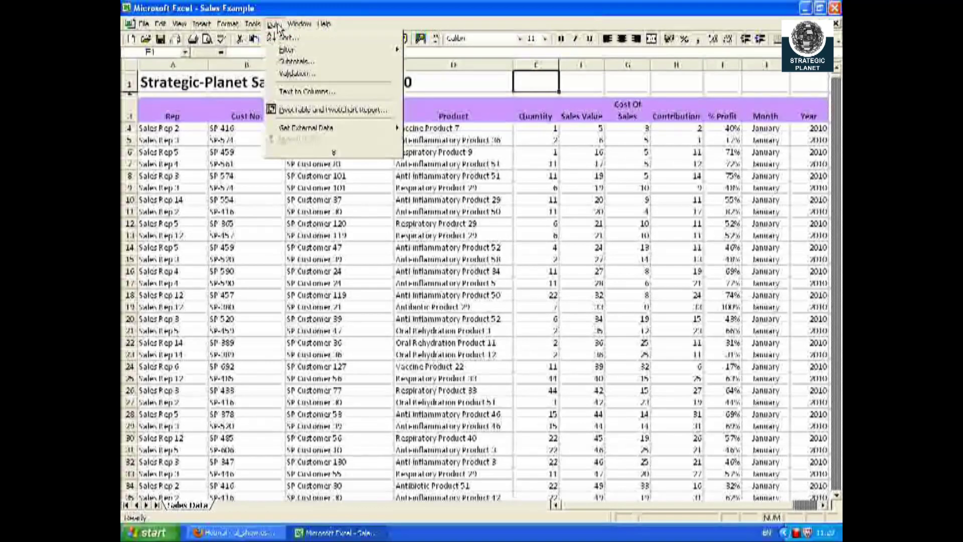
left_click(286, 115)
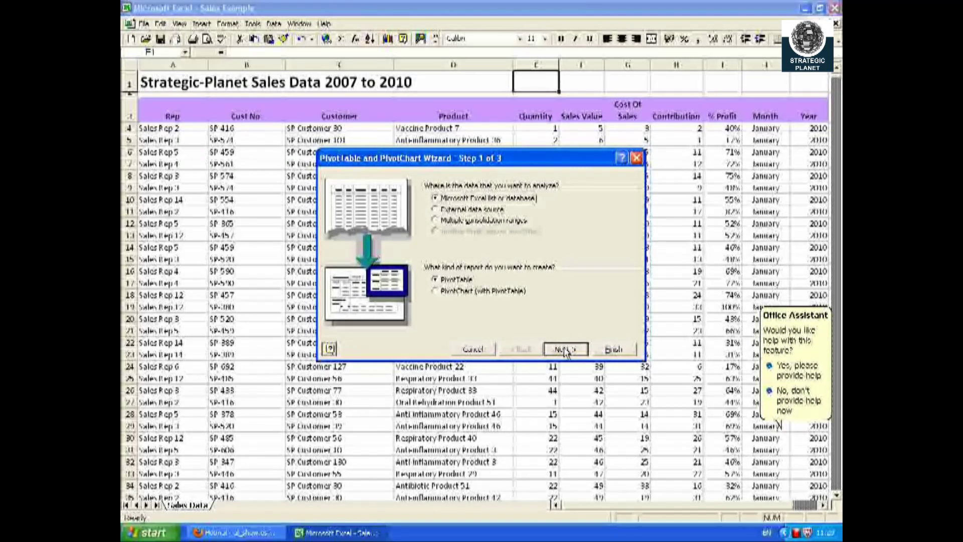
left_click(565, 350)
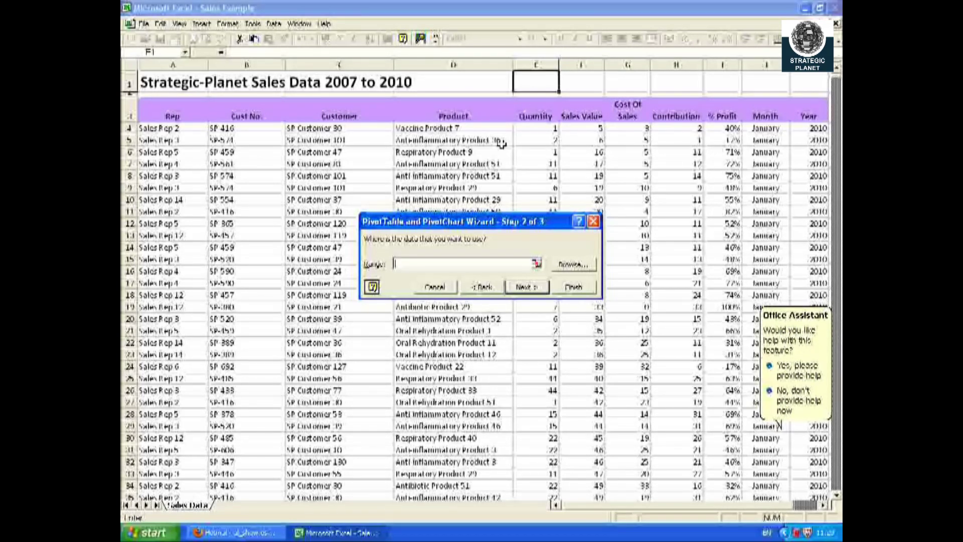
key("Escape")
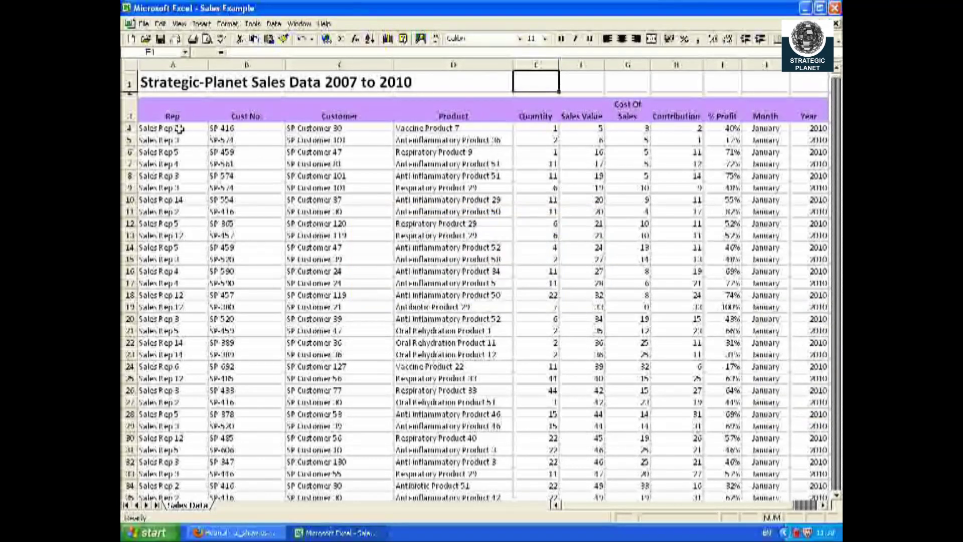
Step: Restart the PivotTable wizard from inside the data and accept range $A$3:$K$16810
left_click(179, 129)
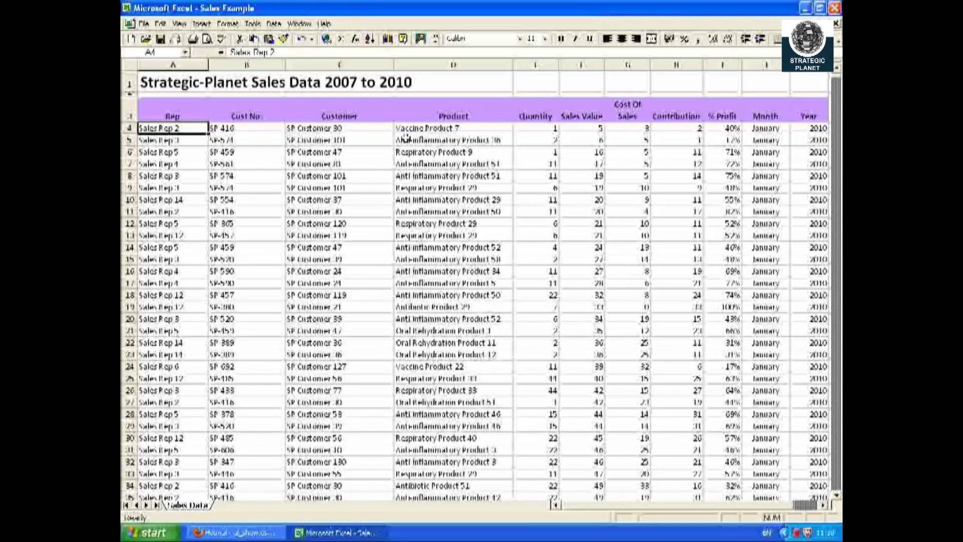
left_click(274, 23)
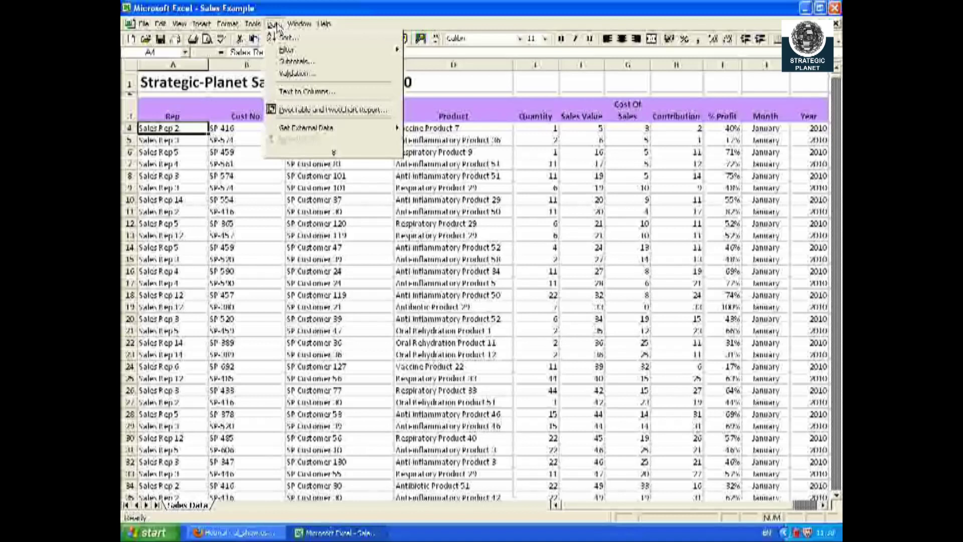
left_click(332, 110)
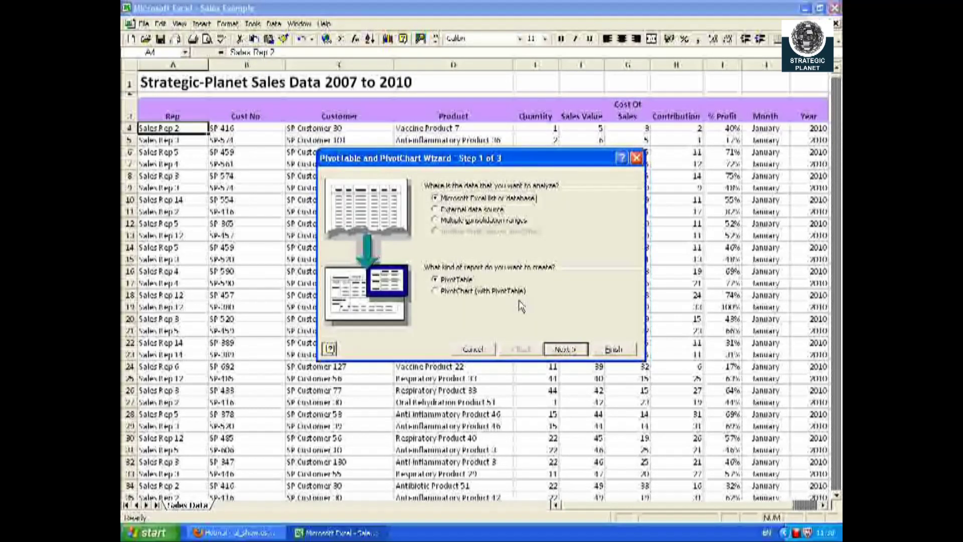
left_click(558, 349)
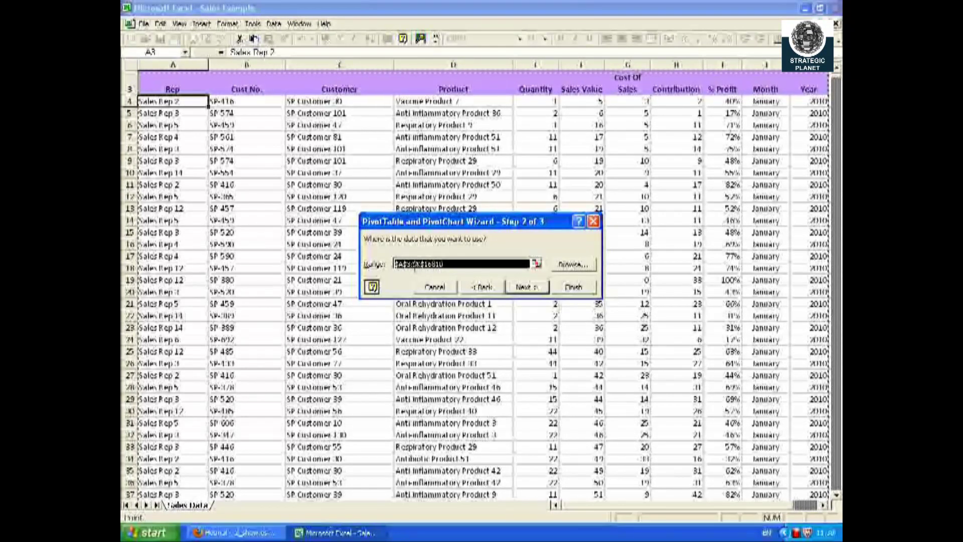
left_click(525, 287)
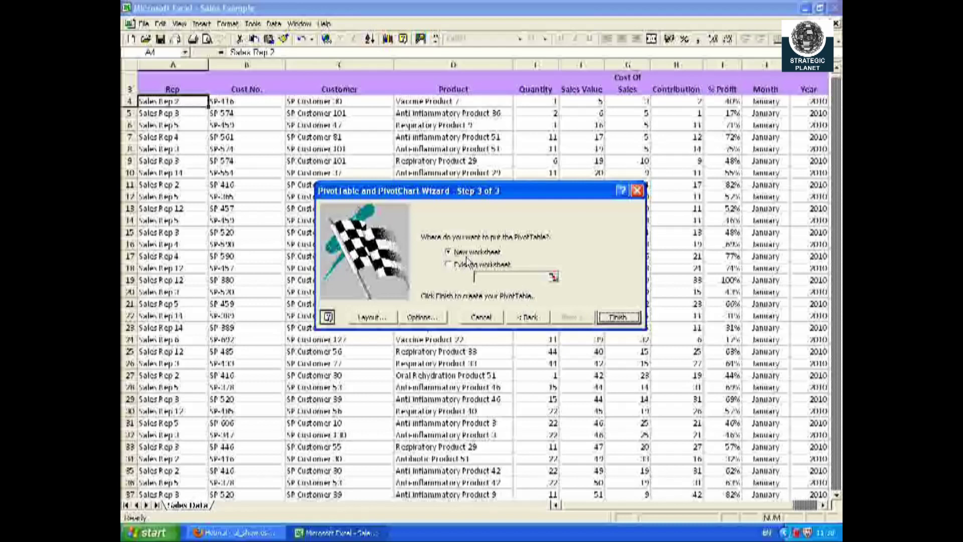
Step: Lay out Rep as the row field, Year as the column field, and Sum of Sales Value as data
left_click(376, 318)
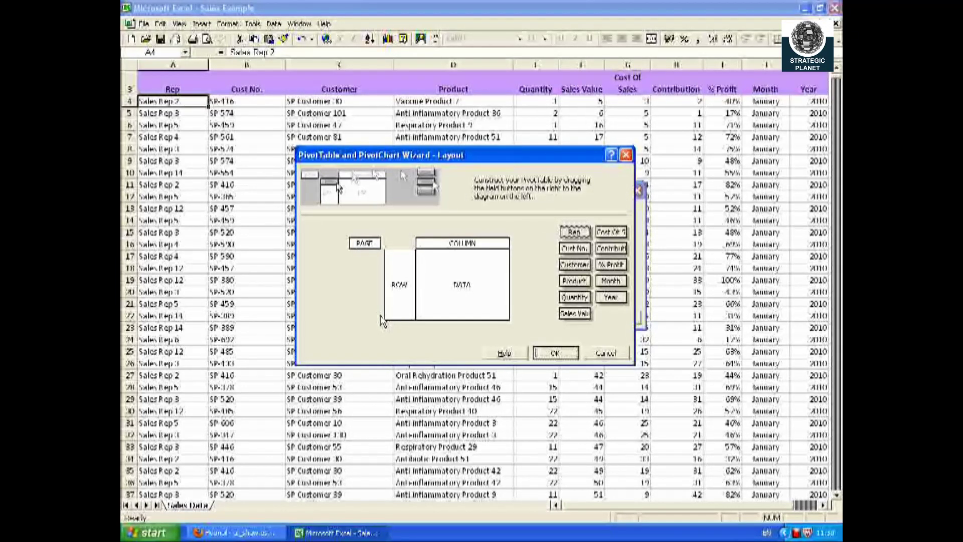
left_click_drag(575, 233, 401, 263)
left_click_drag(611, 297, 497, 265)
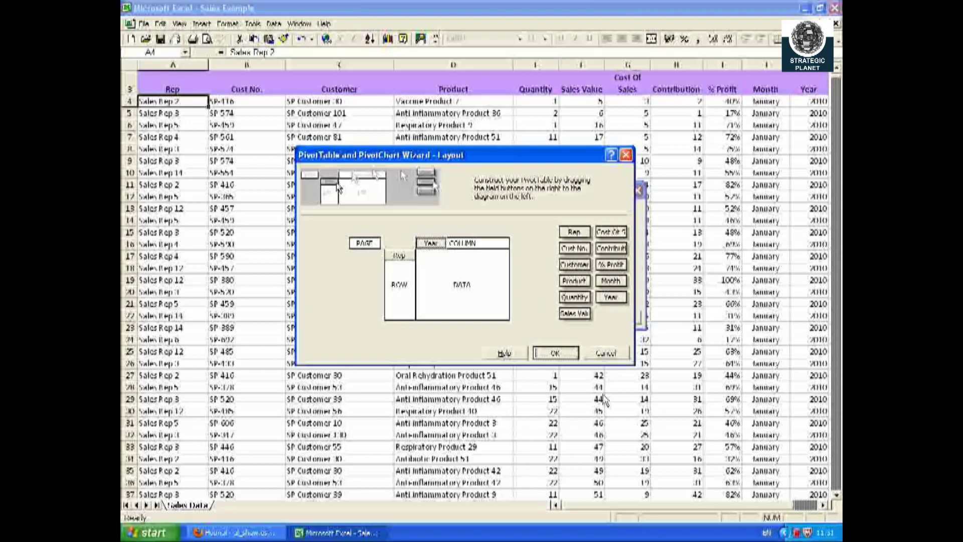
left_click_drag(574, 314, 476, 294)
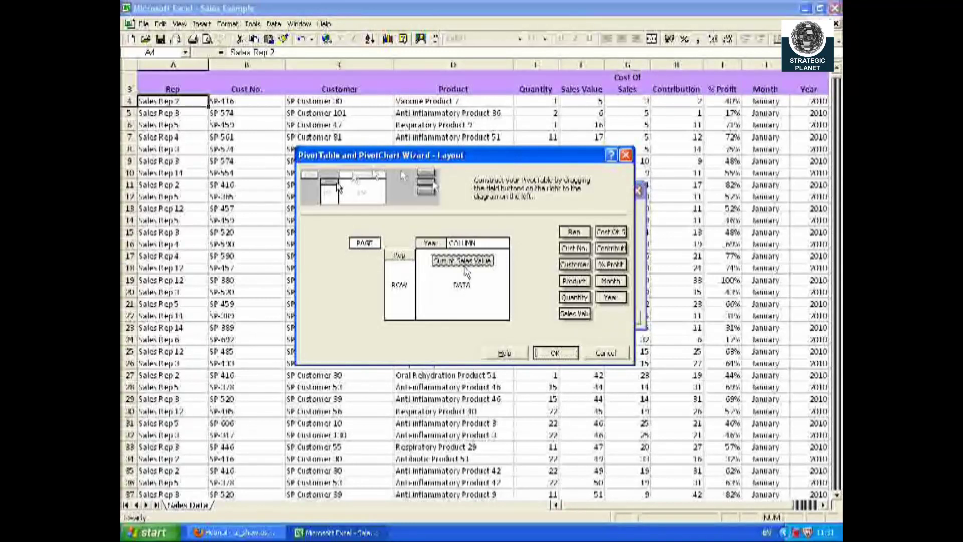
left_click_drag(467, 272, 467, 266)
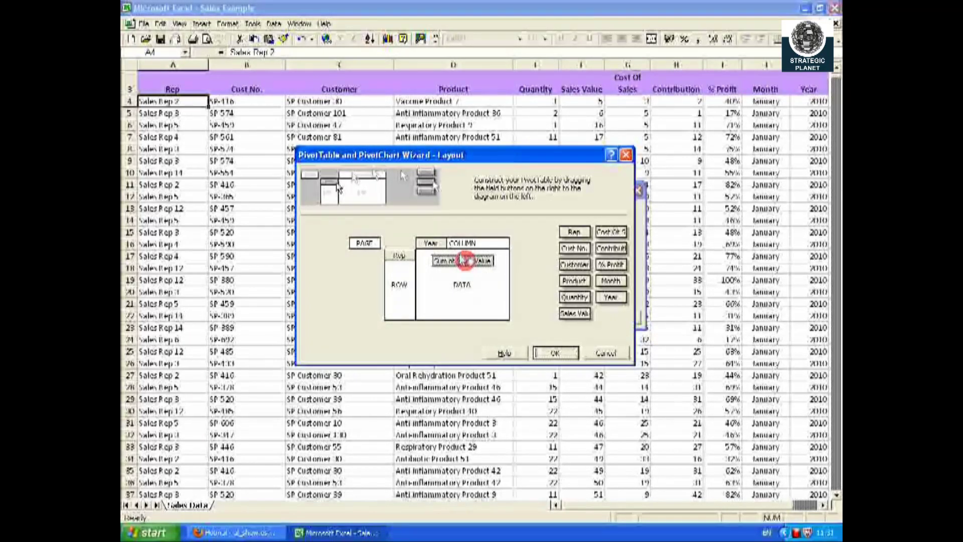
double_click(467, 266)
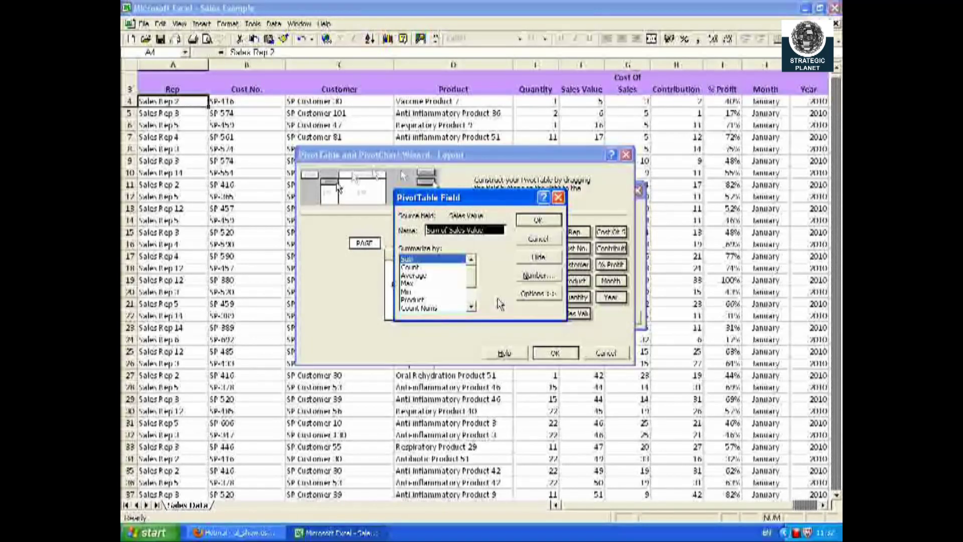
key("Return")
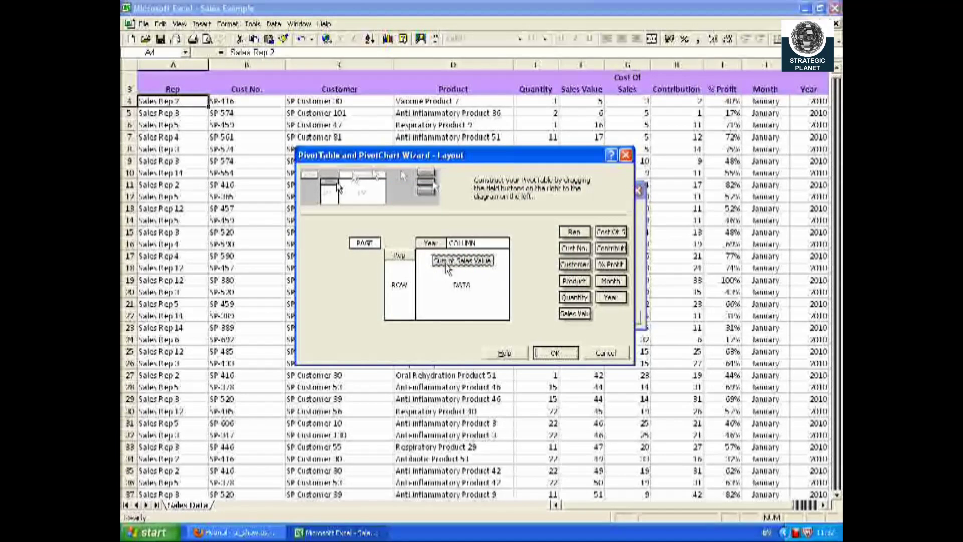
left_click_drag(461, 270, 450, 265)
left_click(558, 355)
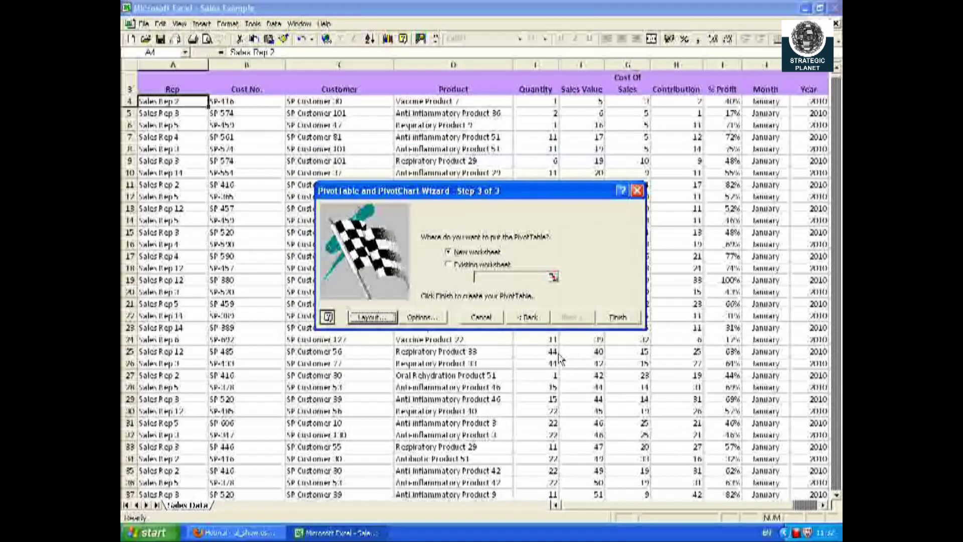
left_click(618, 318)
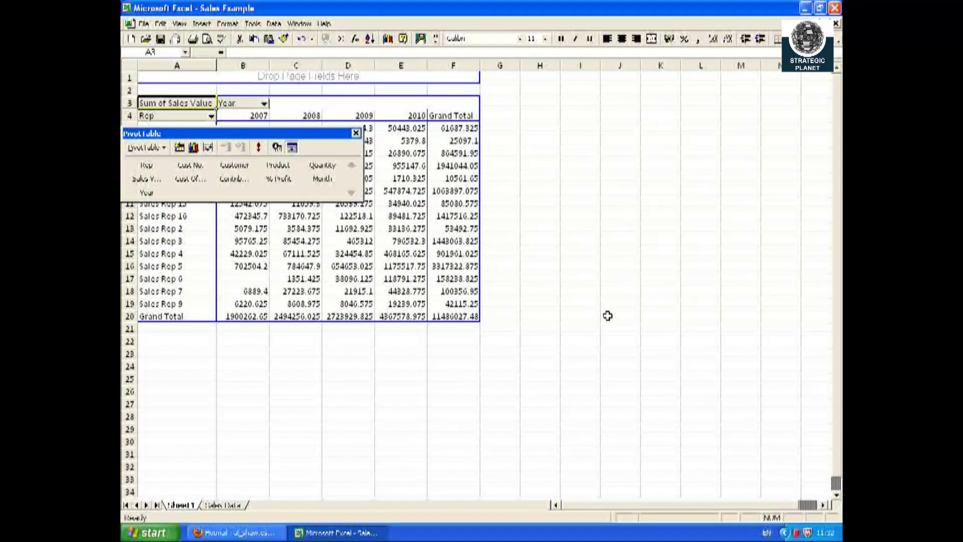
left_click_drag(304, 131, 730, 94)
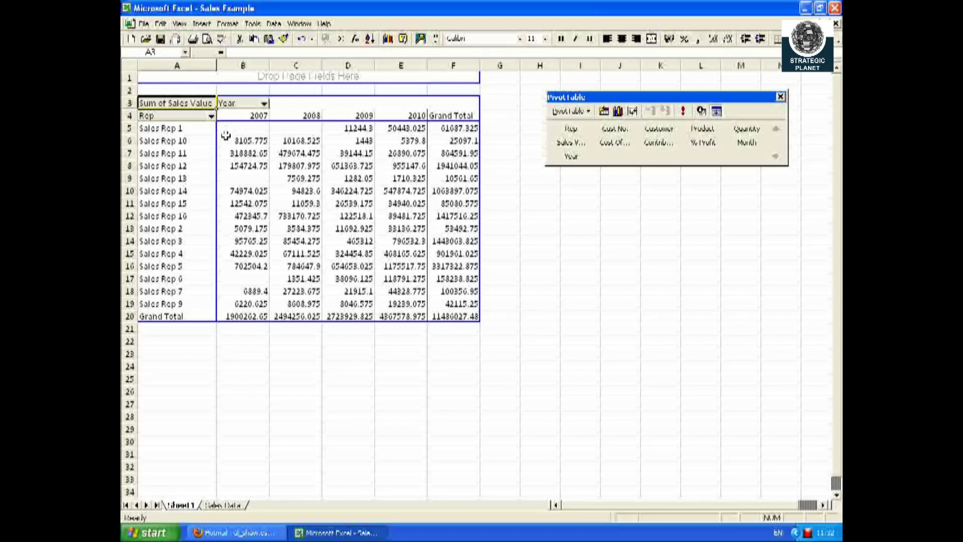
left_click_drag(225, 136, 444, 315)
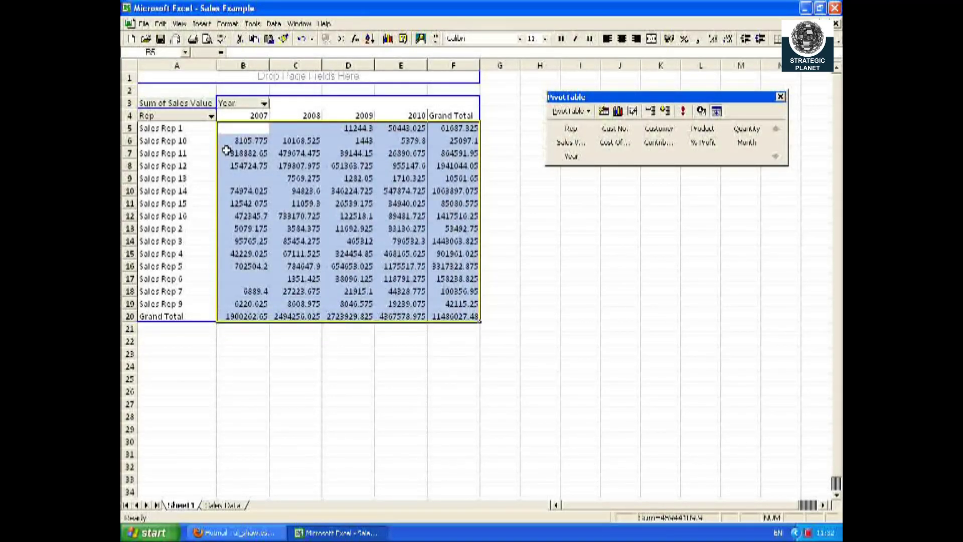
Step: Format the pivot values as Number with 0 decimal places and a 1000 separator
right_click(253, 140)
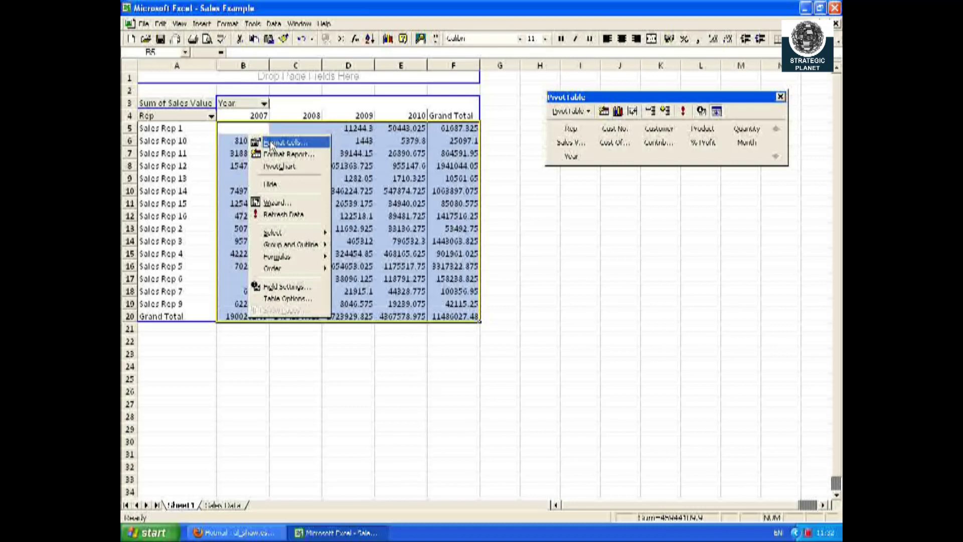
left_click(271, 142)
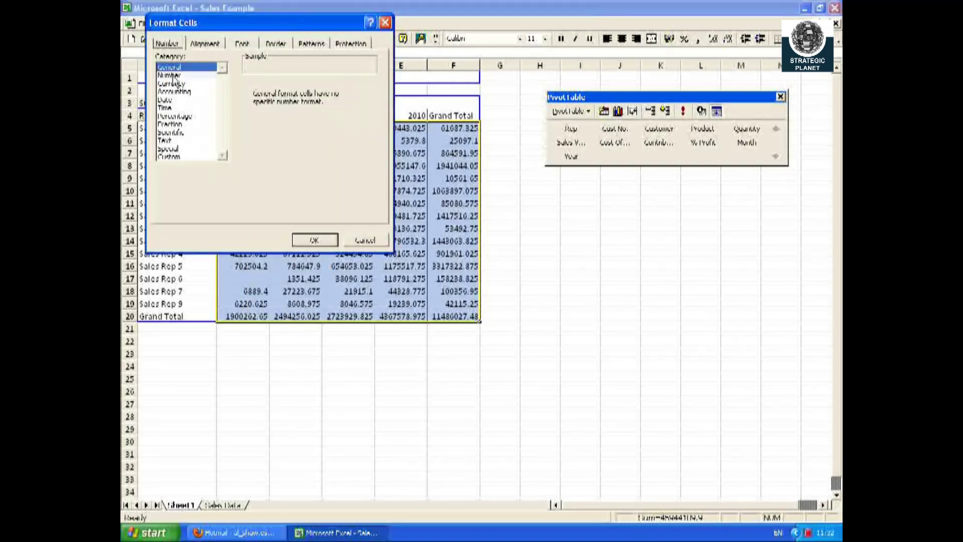
left_click(171, 75)
left_click(340, 87)
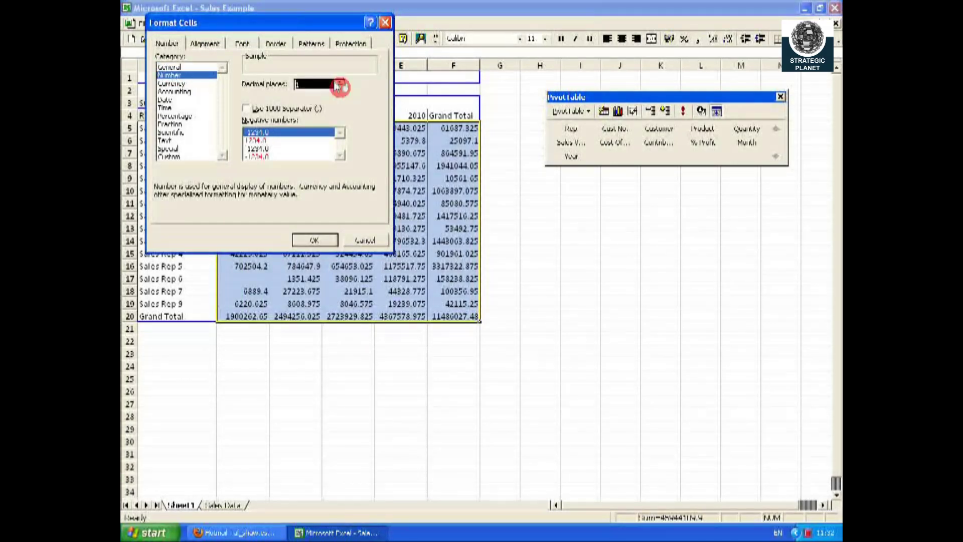
left_click(340, 87)
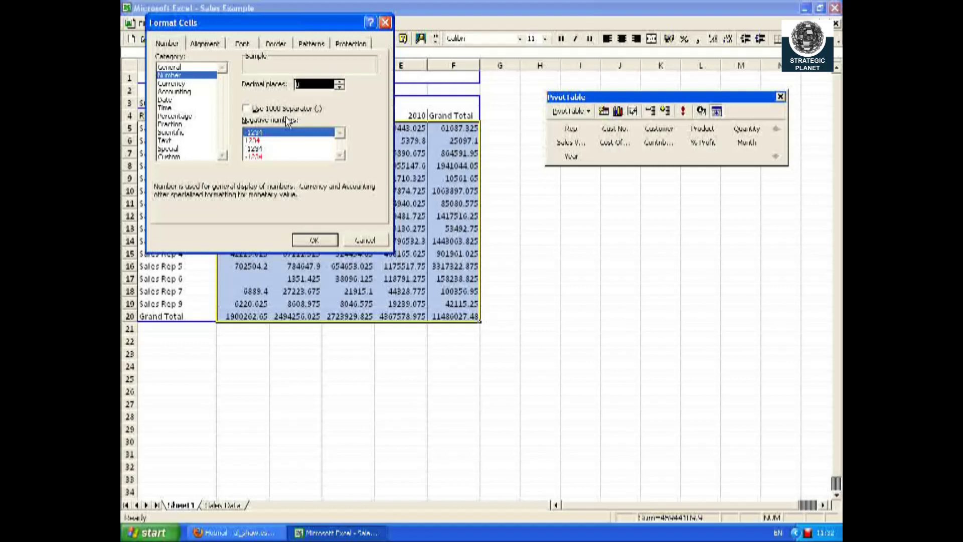
left_click(246, 109)
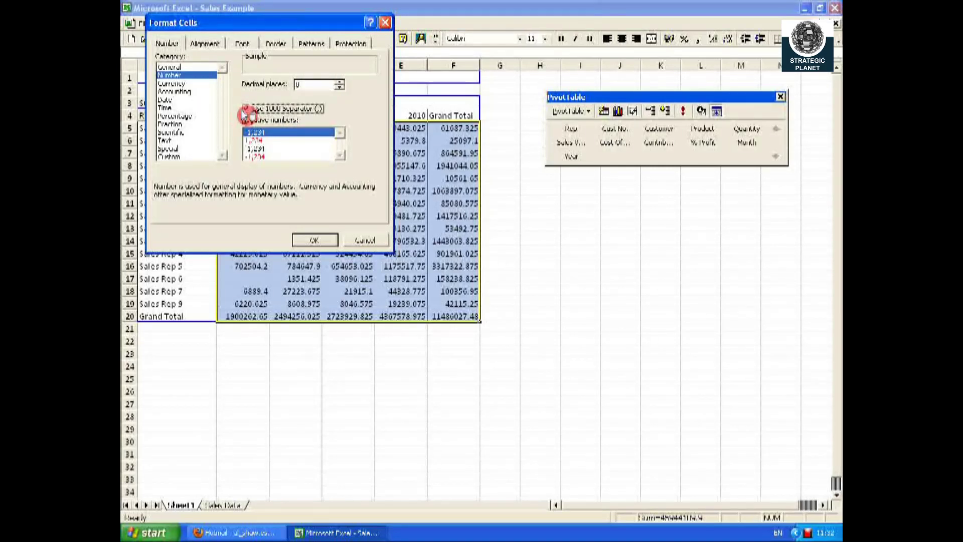
left_click(314, 242)
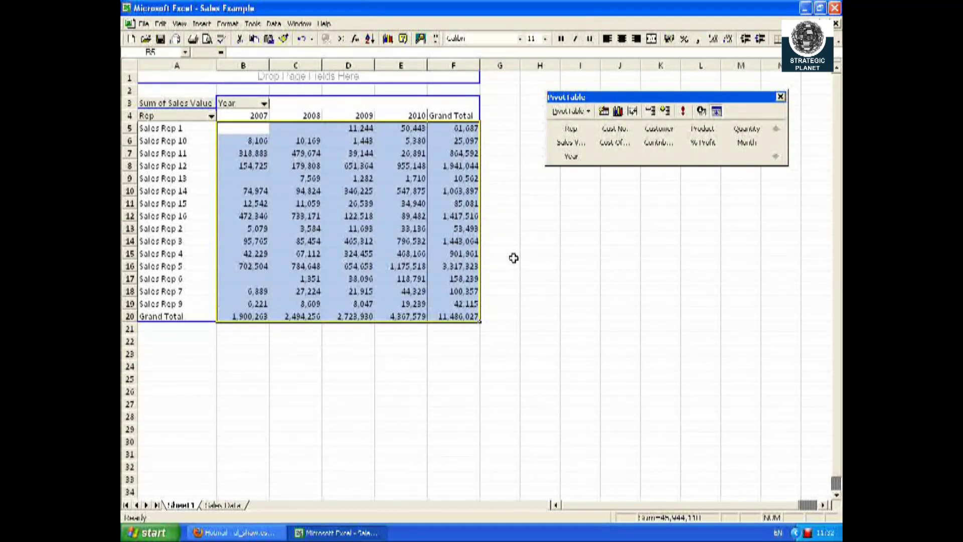
left_click(262, 104)
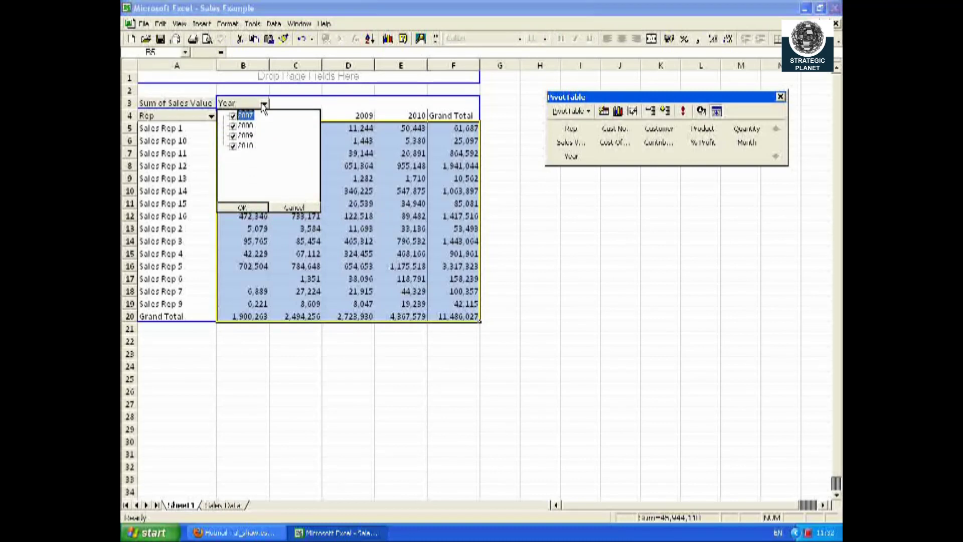
left_click(233, 115)
left_click(233, 126)
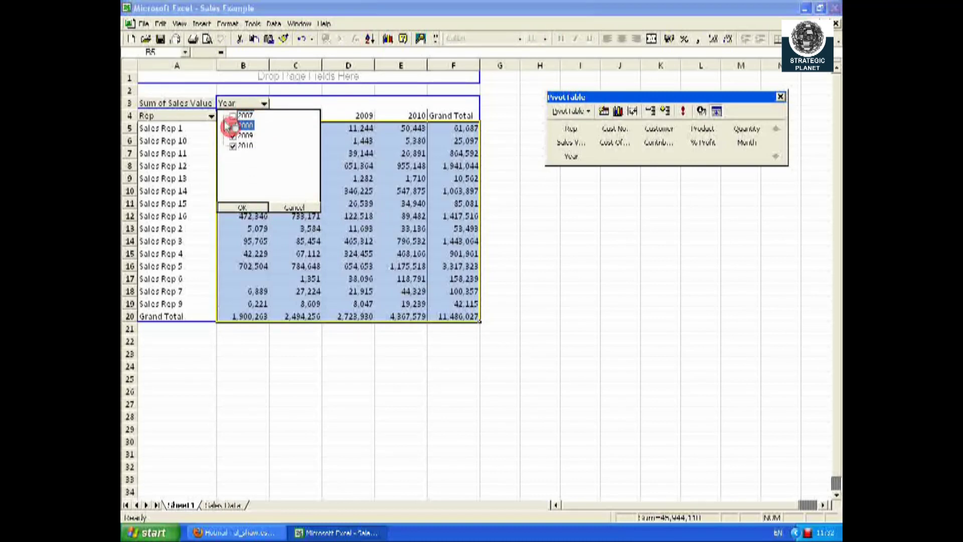
left_click(233, 136)
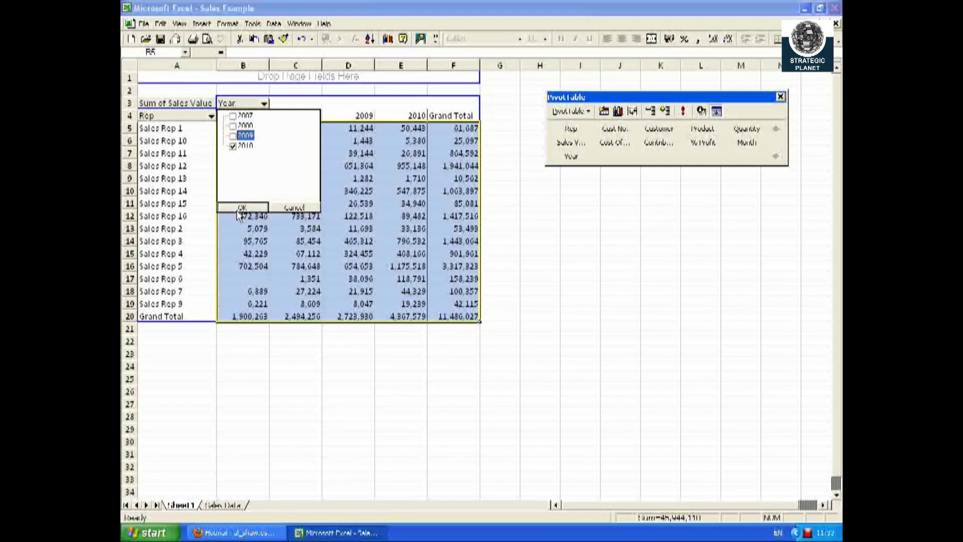
left_click(240, 208)
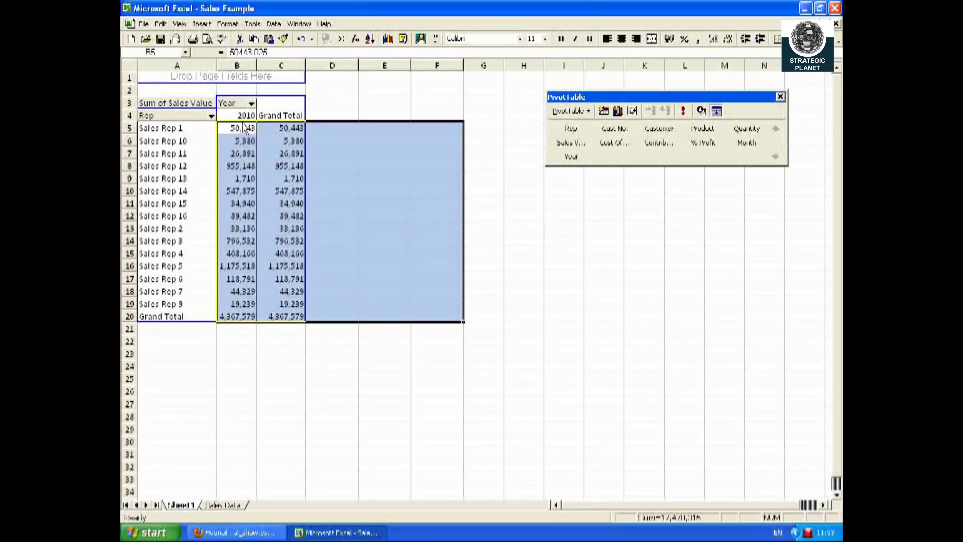
left_click(252, 102)
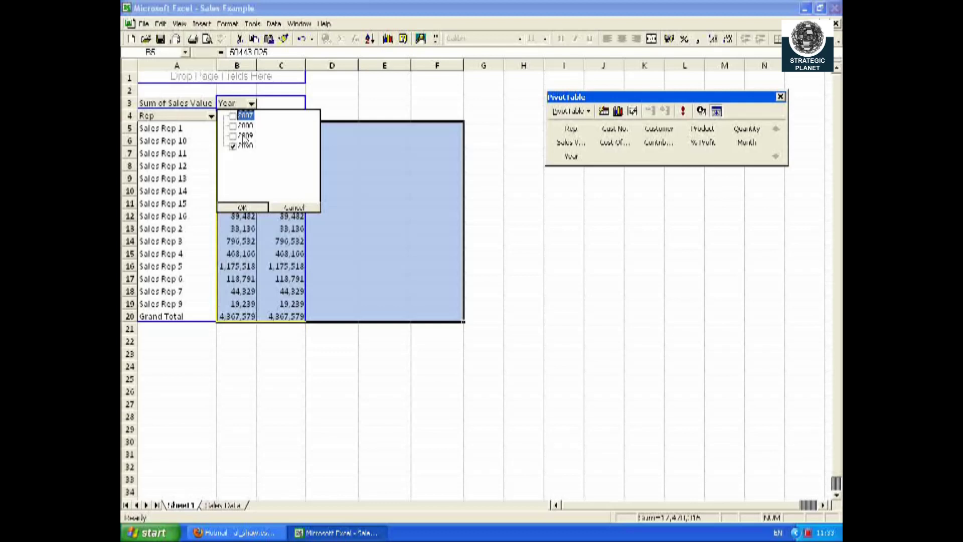
left_click(233, 136)
left_click(233, 126)
left_click(233, 115)
left_click(242, 207)
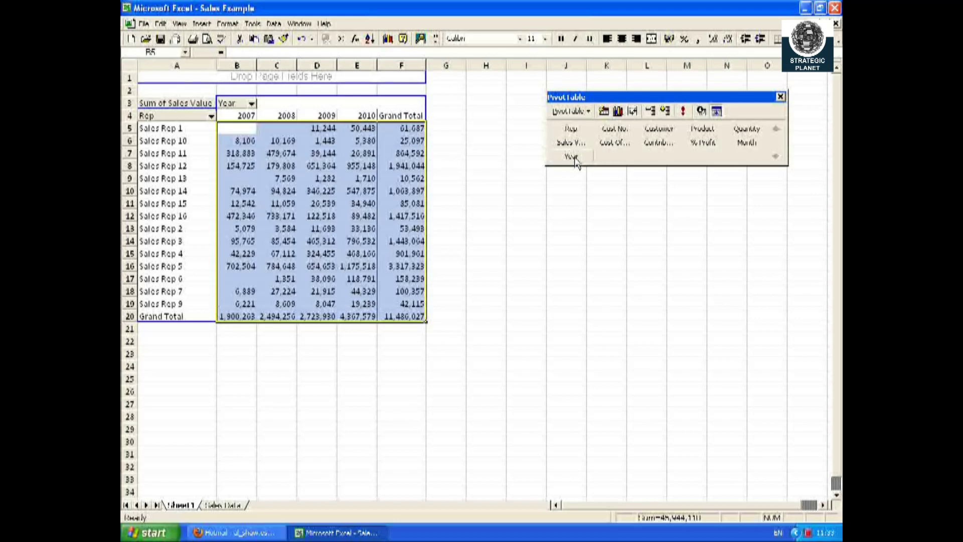
Step: Move Year into the page area and filter it to 2010
left_click_drag(576, 159, 370, 78)
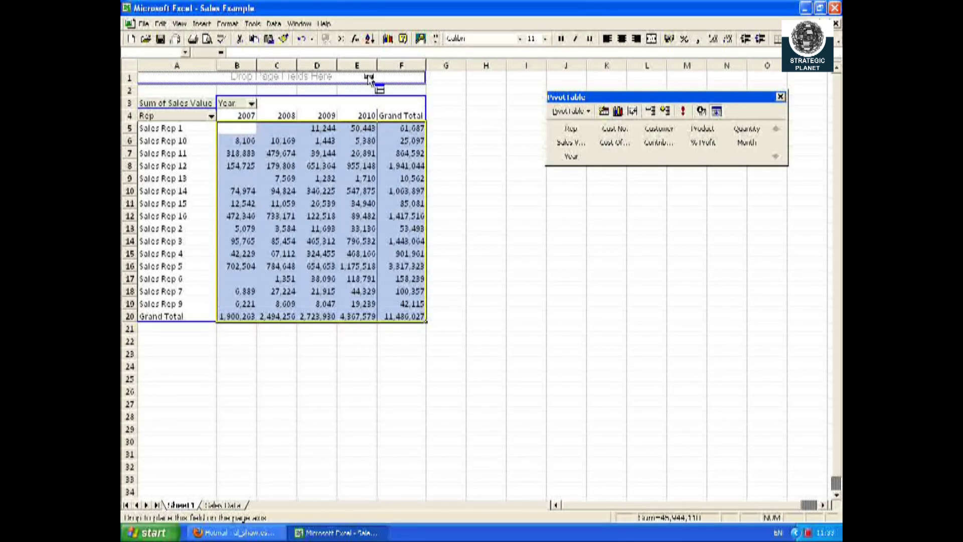
left_click_drag(369, 78, 369, 76)
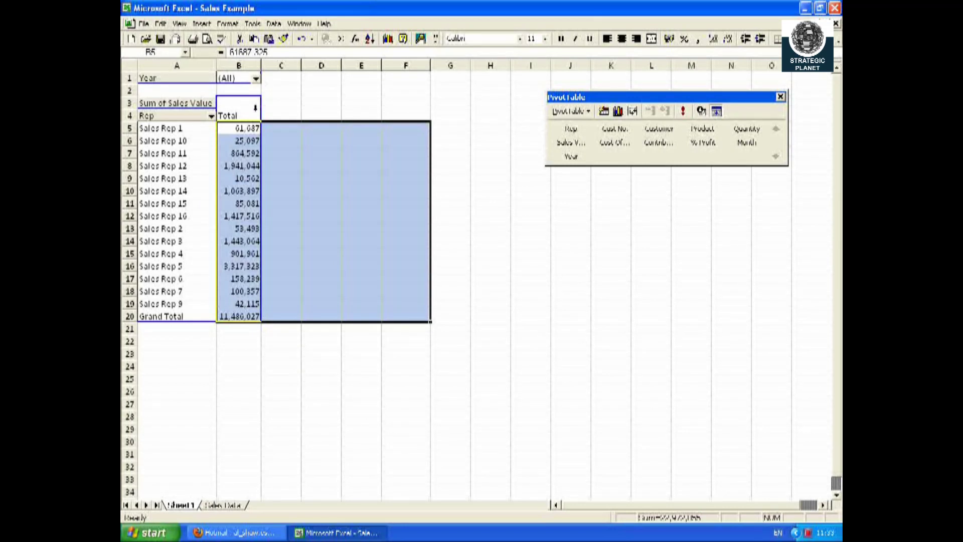
left_click(257, 79)
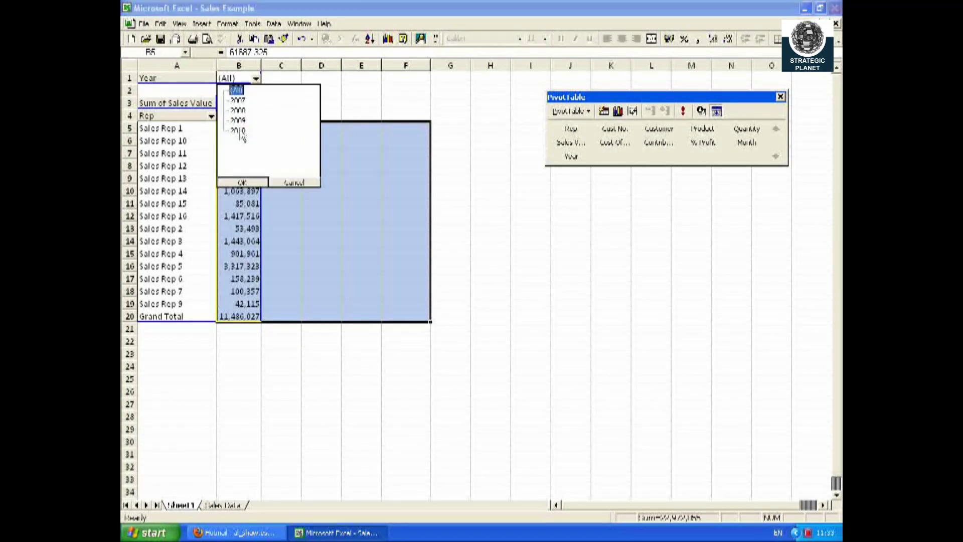
left_click(238, 130)
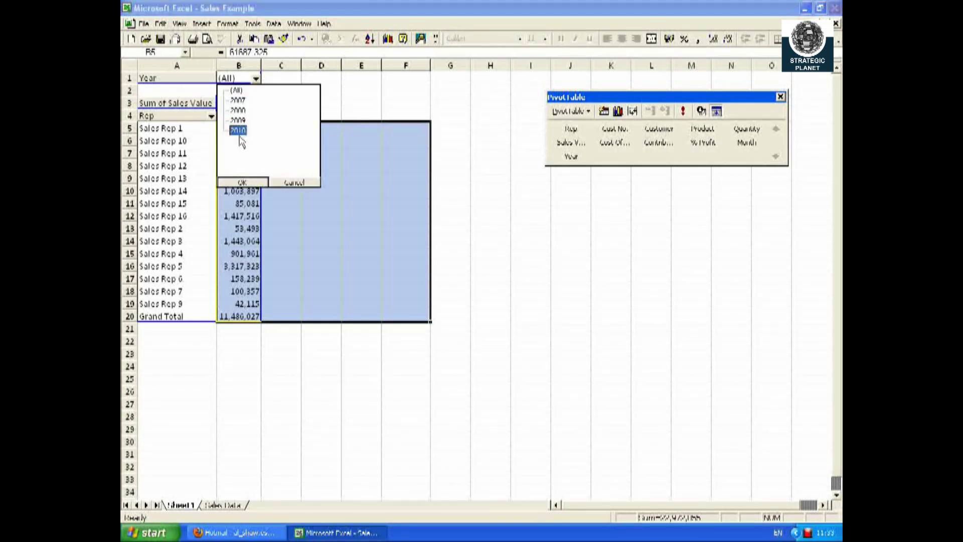
left_click(242, 182)
left_click(287, 102)
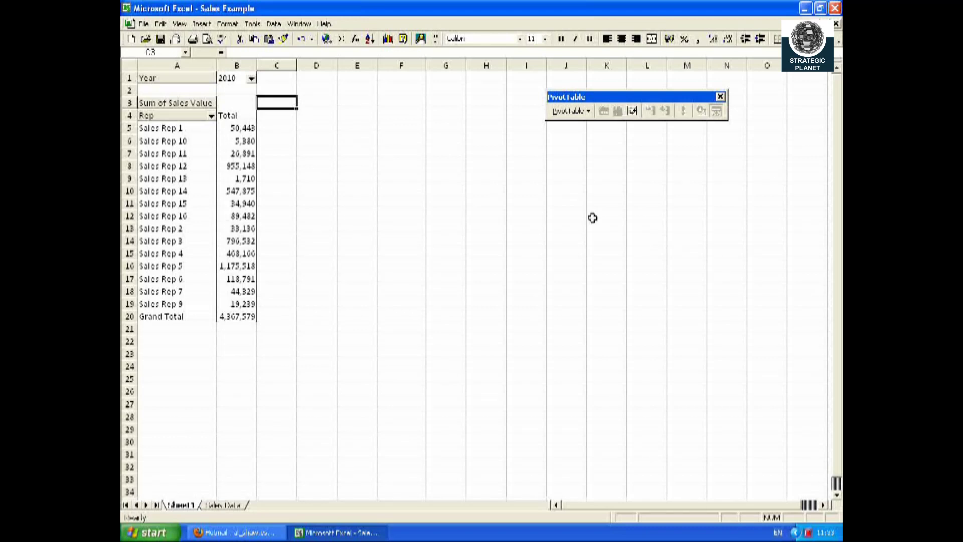
key("Left")
key("Left")
key("Down")
key("Down")
left_click(571, 111)
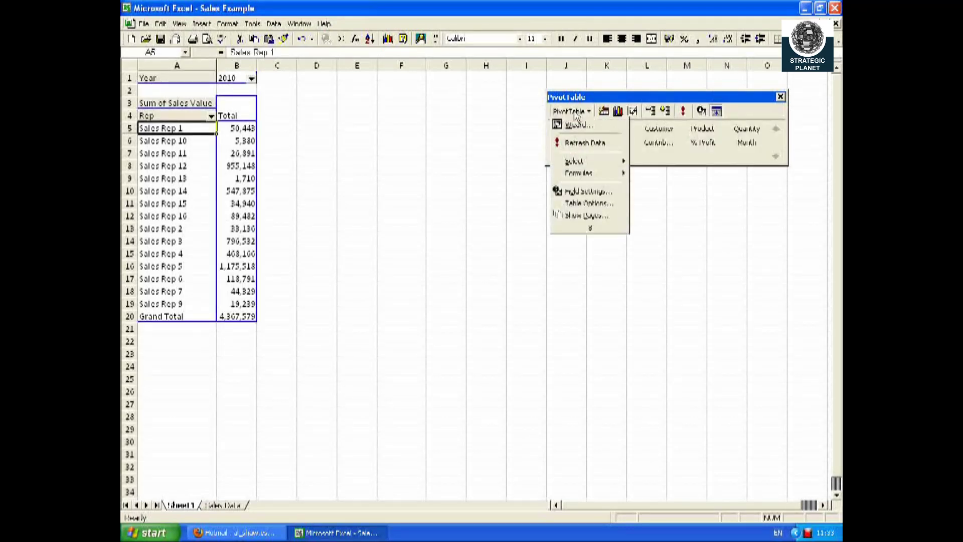
left_click(577, 125)
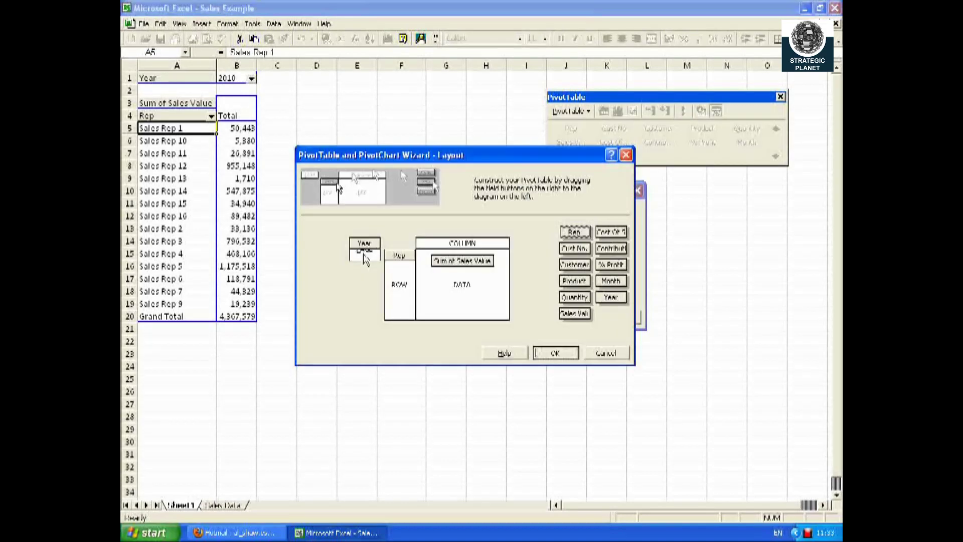
left_click(564, 354)
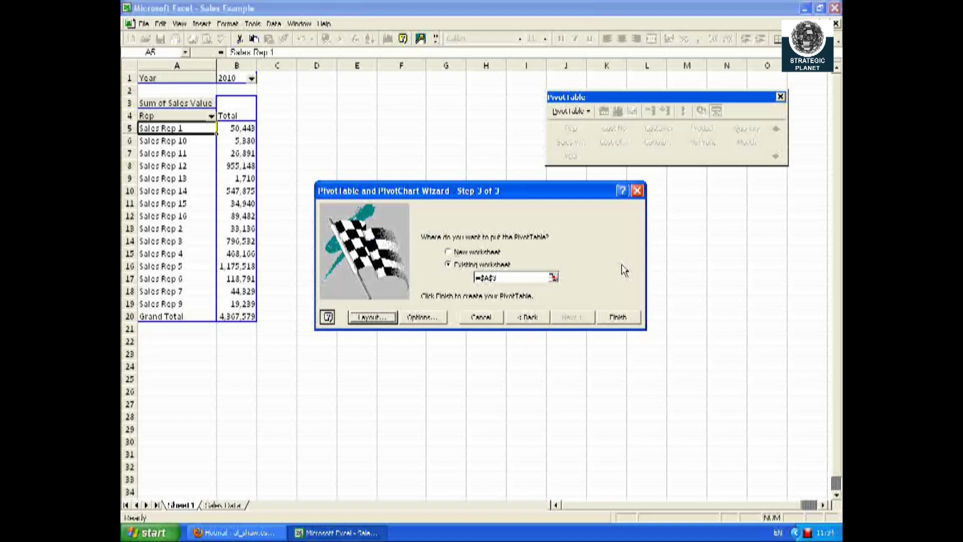
left_click(617, 316)
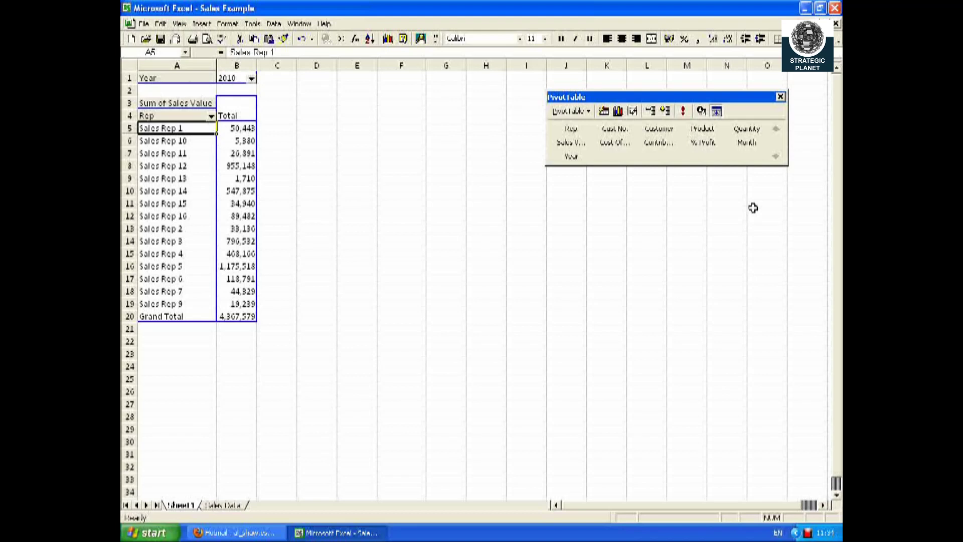
Step: Add Month to the column area so each rep's 2010 sales split January to December
left_click_drag(620, 129, 240, 116)
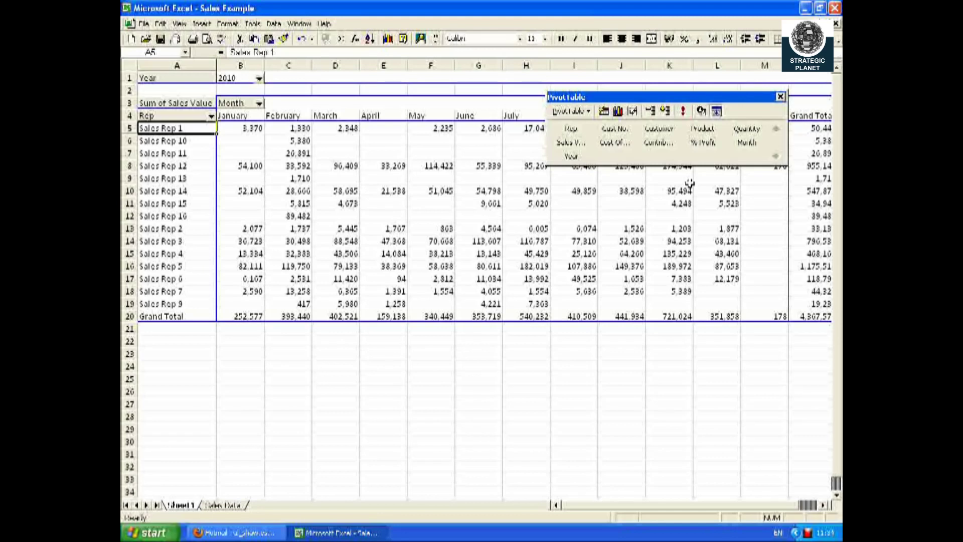
Step: Add Product beside Rep in the rows and untick Sales Reps 1 and 10 through 16
left_click_drag(747, 129, 203, 145)
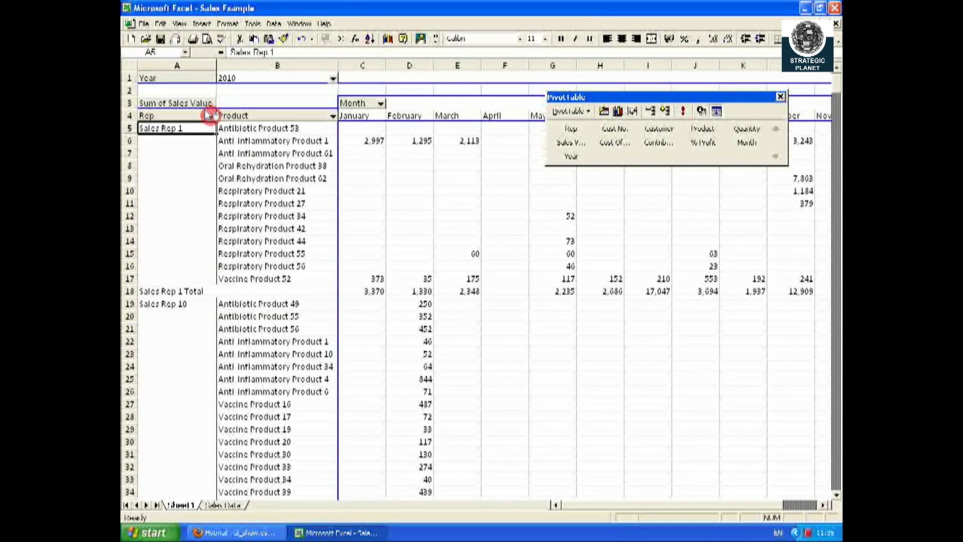
left_click(211, 116)
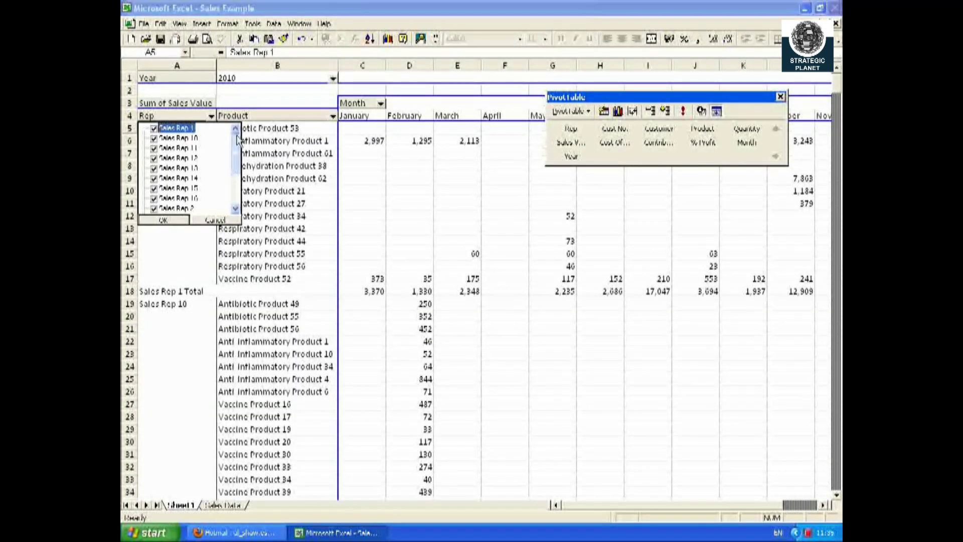
left_click(154, 129)
left_click(154, 138)
left_click(154, 148)
left_click(154, 158)
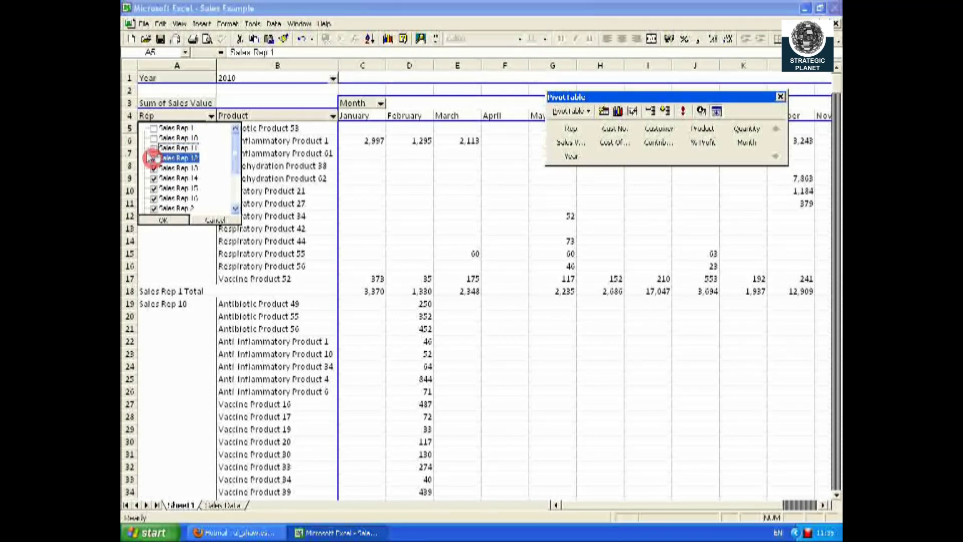
left_click(154, 168)
left_click(154, 178)
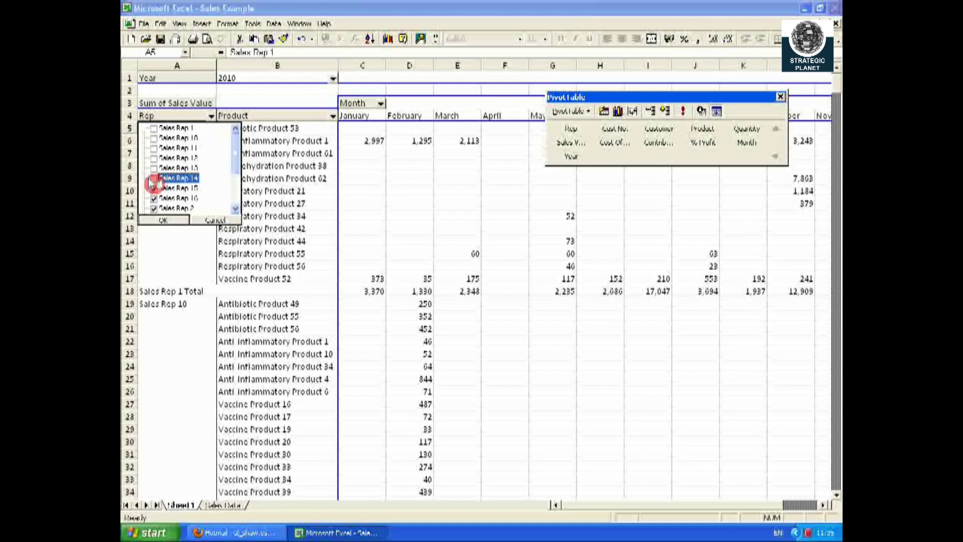
left_click(154, 188)
left_click(155, 198)
Step: Untick Sales Reps 4–7 and 9 so the filter keeps only Sales Rep 3
left_click_drag(236, 170, 236, 201)
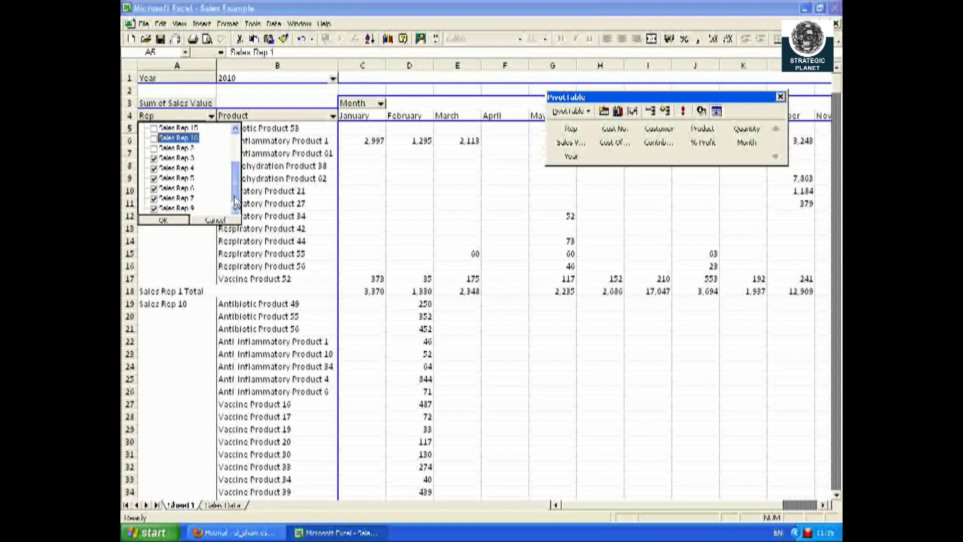
left_click(154, 168)
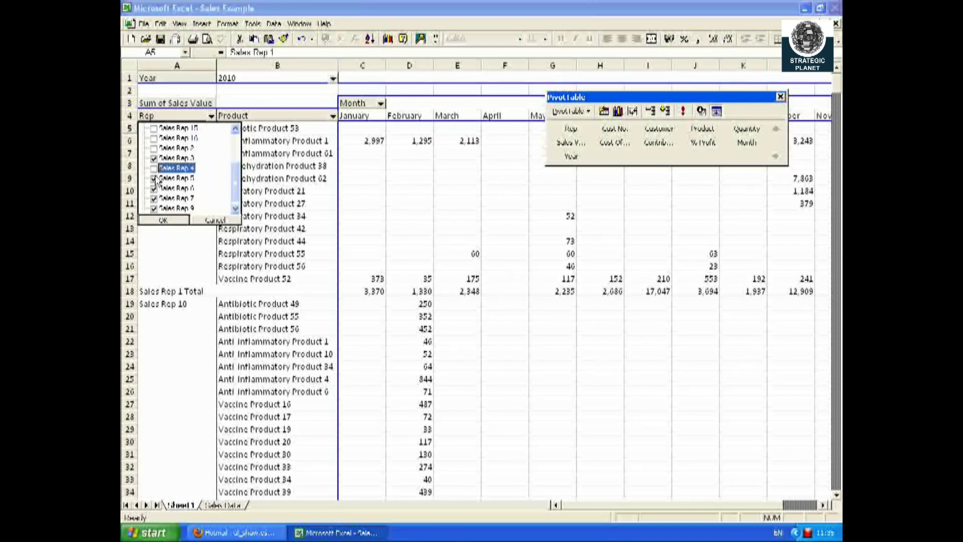
left_click(154, 178)
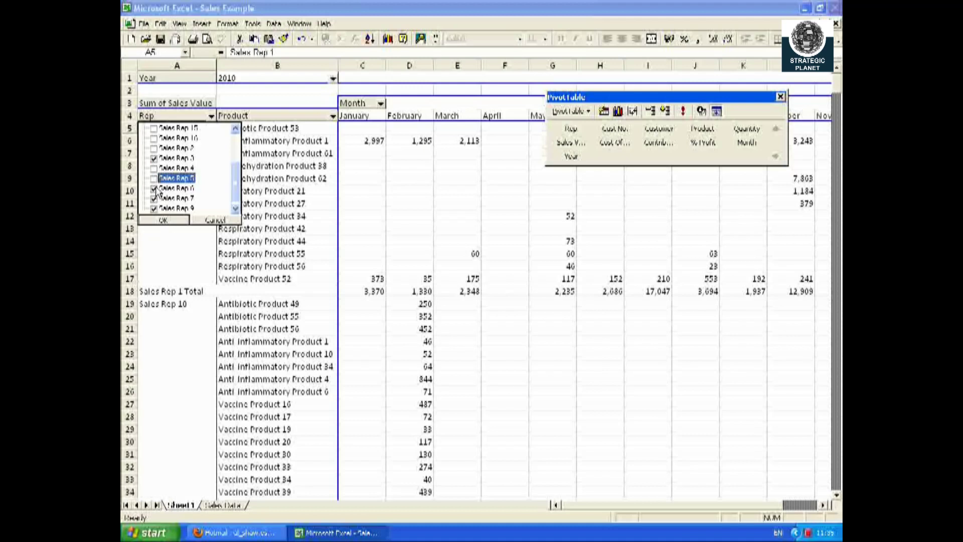
left_click(154, 188)
left_click(154, 198)
left_click(154, 209)
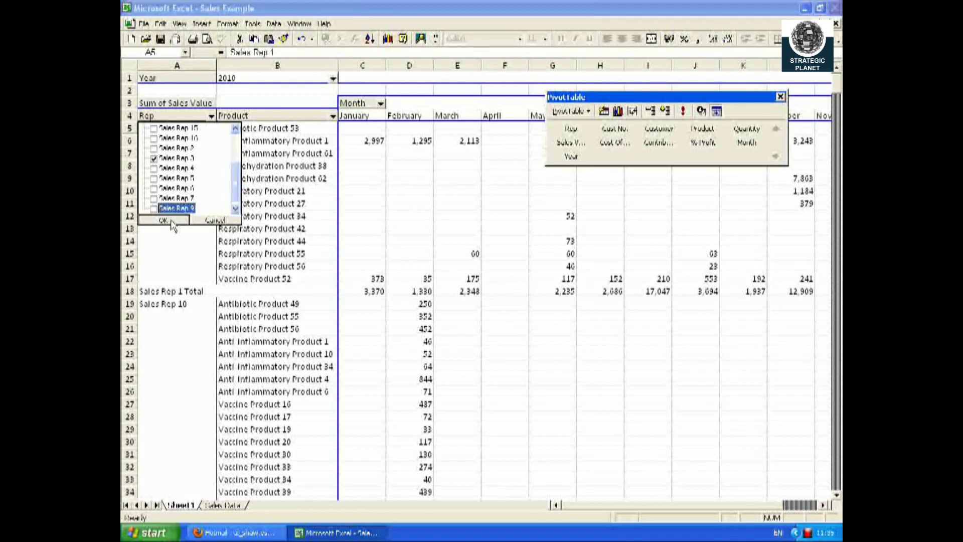
left_click(171, 223)
scroll(236, 154, "down", 9)
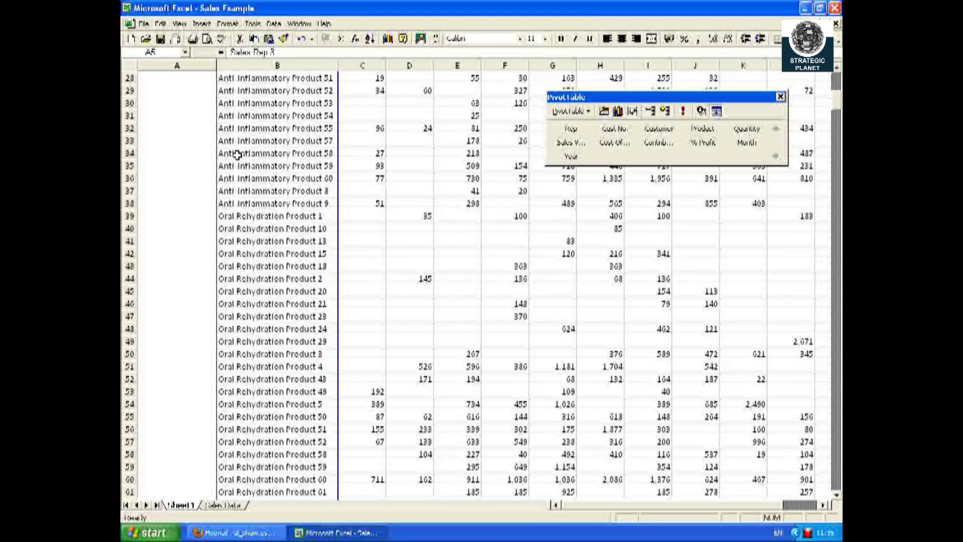
scroll(237, 155, "down", 18)
scroll(236, 152, "up", 3)
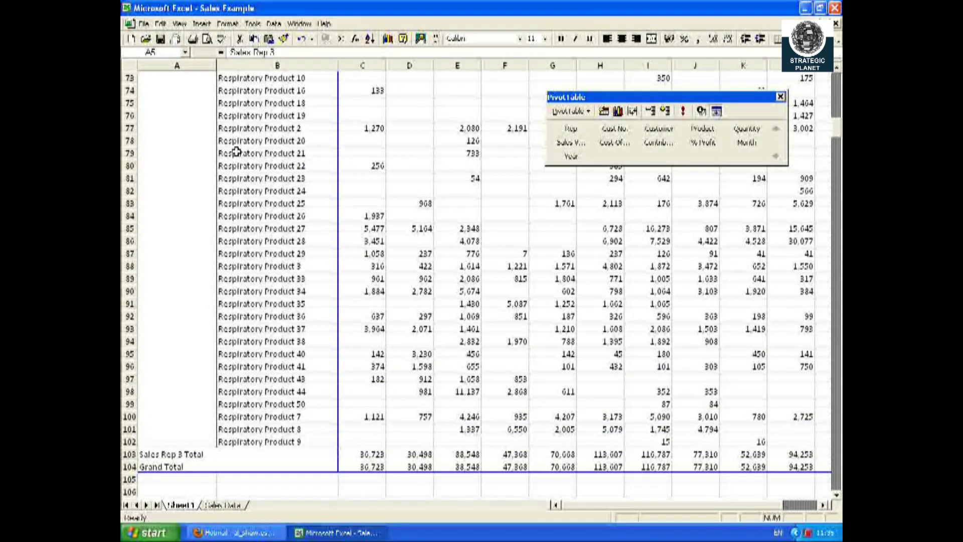
scroll(236, 152, "up", 20)
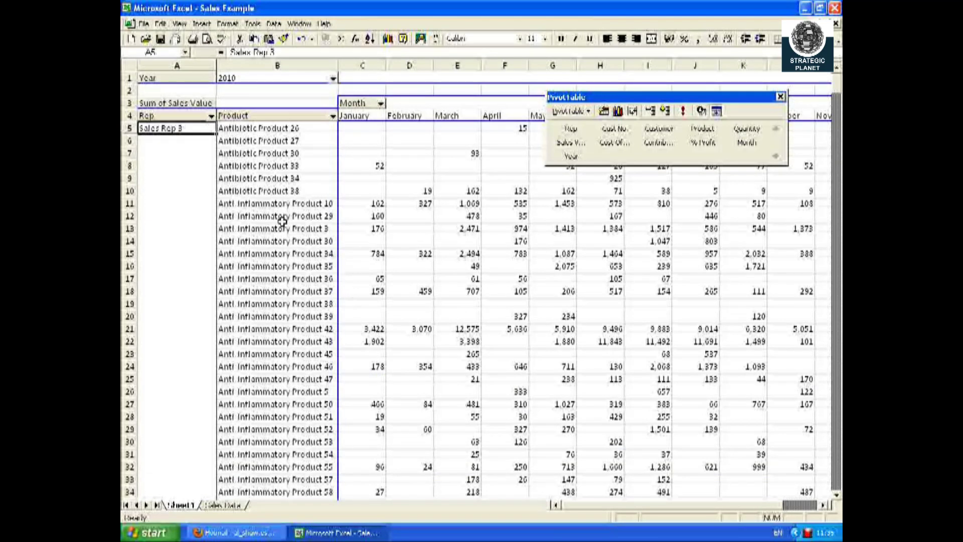
Step: Make Rep a page filter set to Sales Rep 3 and dock the PivotTable toolbar
left_click_drag(571, 129, 287, 75)
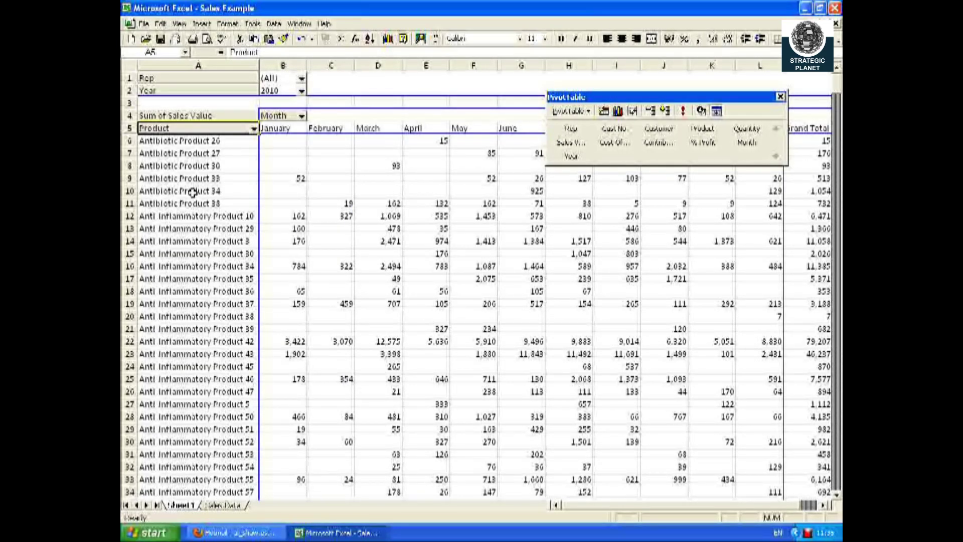
left_click(302, 78)
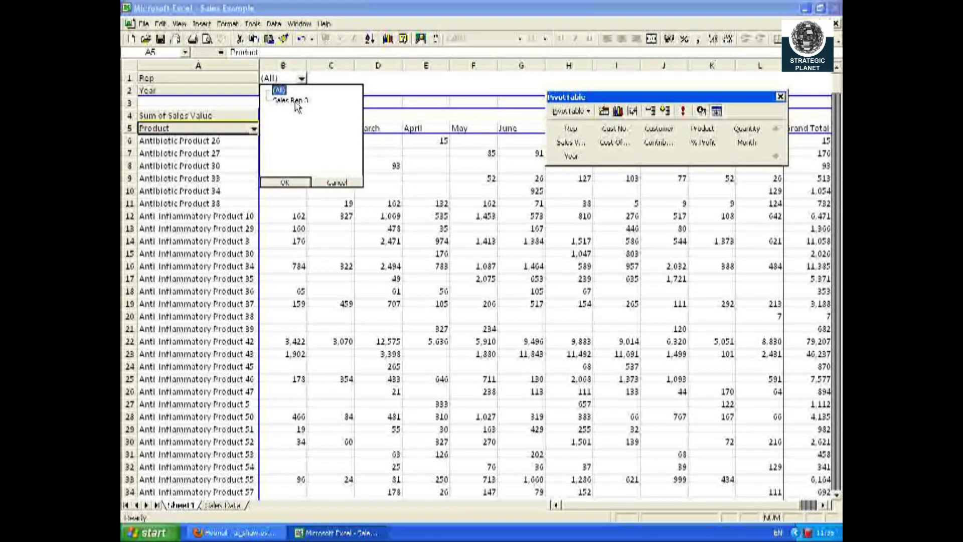
left_click(291, 100)
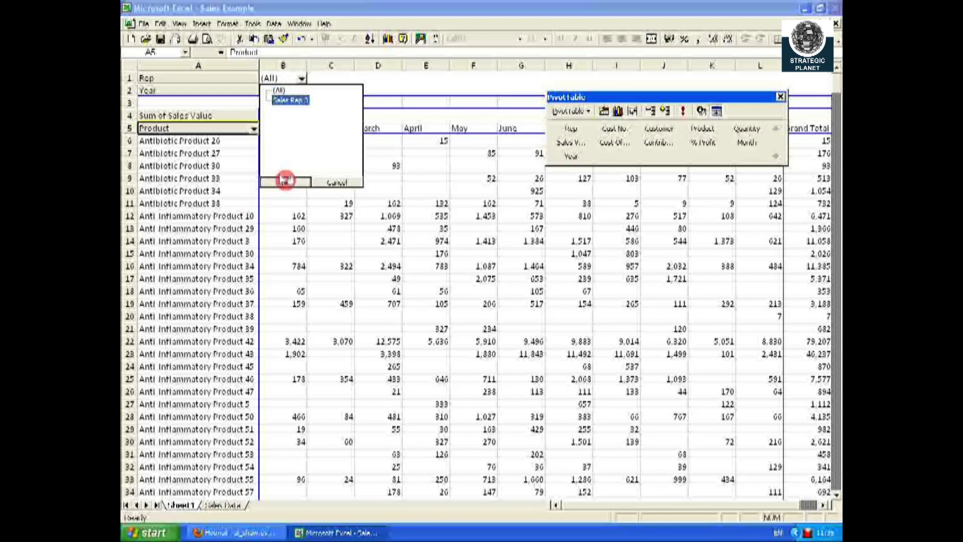
left_click(283, 182)
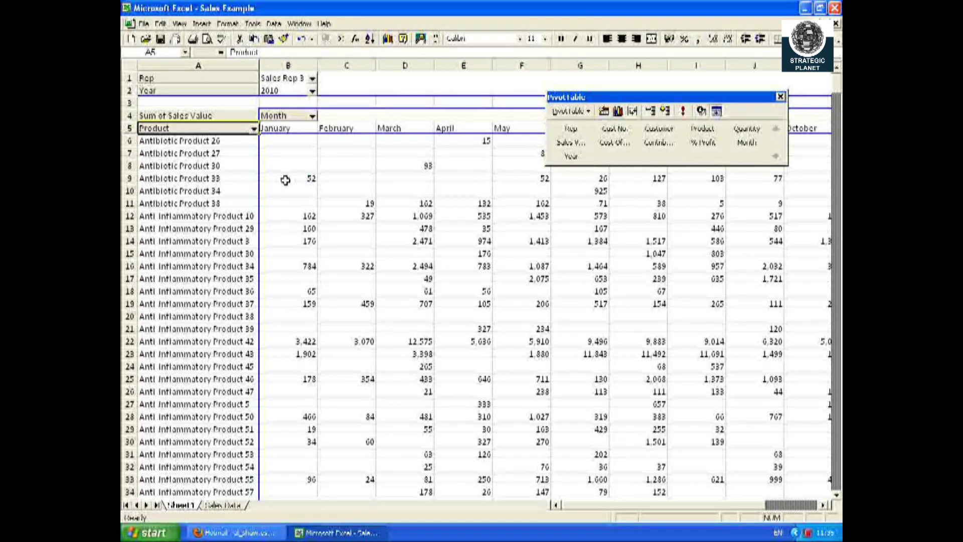
scroll(316, 180, "down", 15)
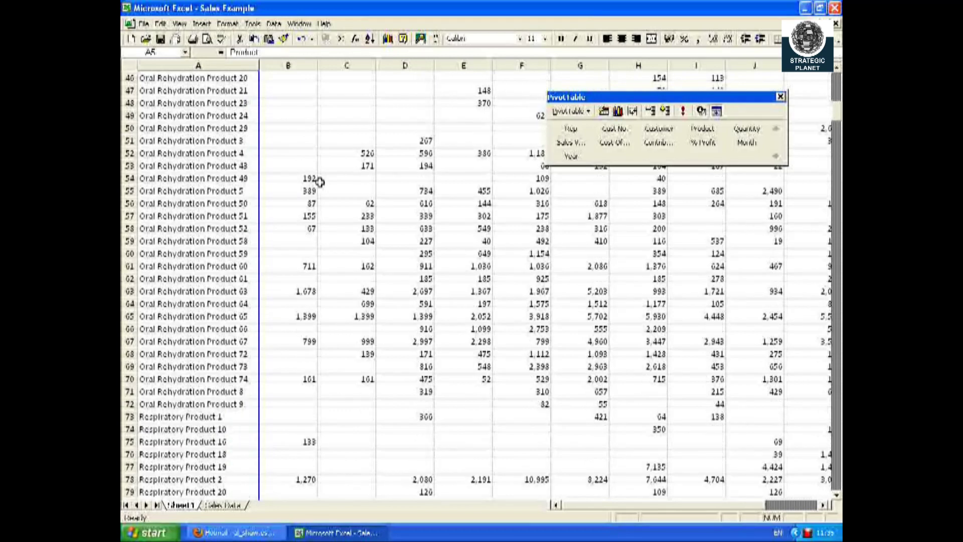
scroll(320, 181, "down", 5)
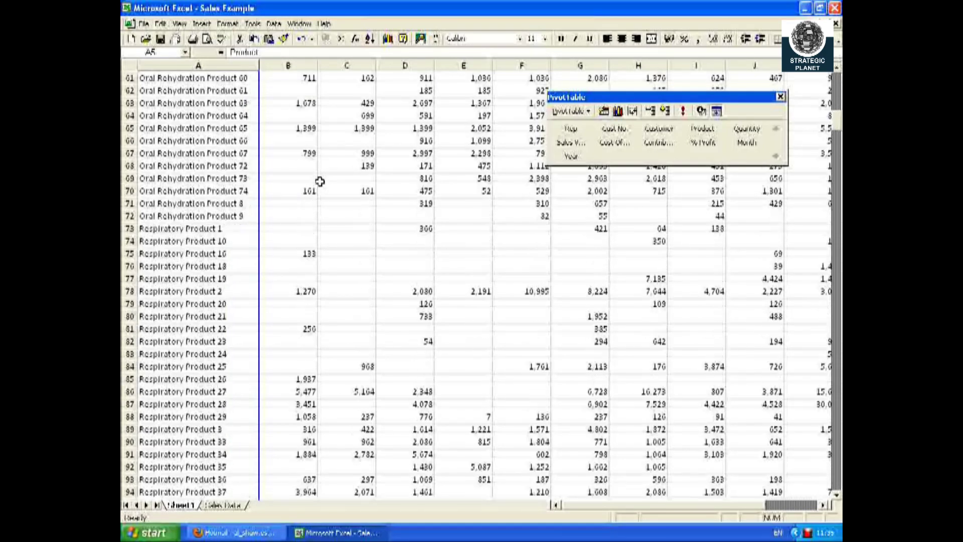
scroll(319, 181, "up", 8)
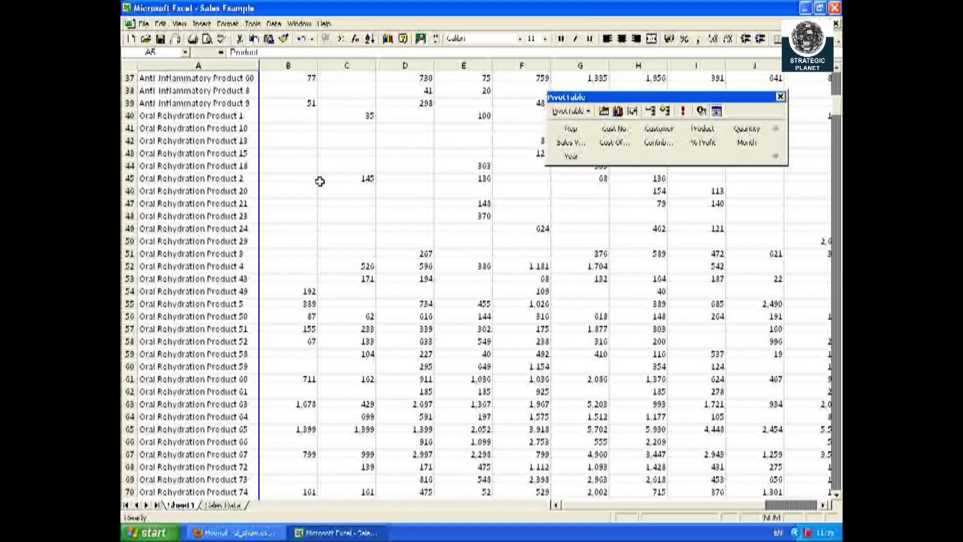
scroll(319, 181, "up", 12)
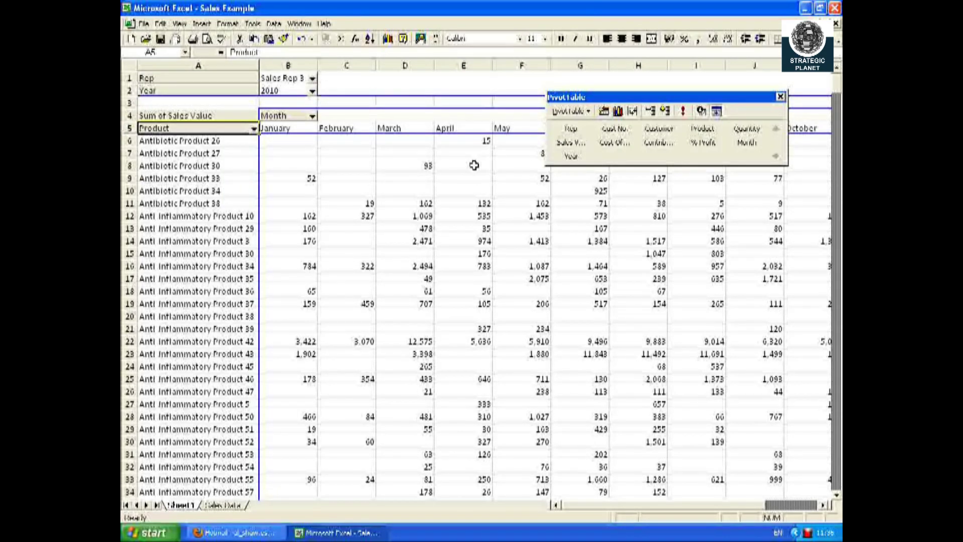
left_click_drag(612, 98, 621, 48)
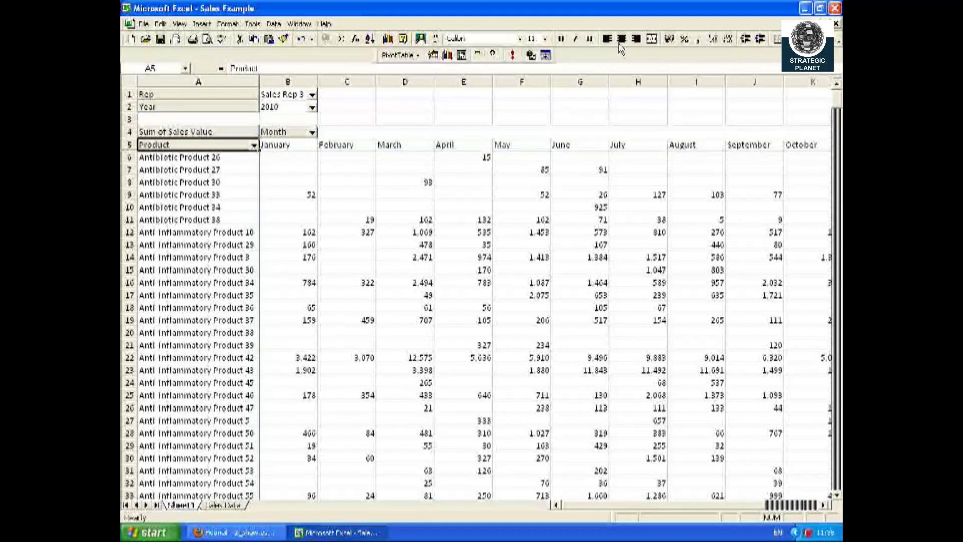